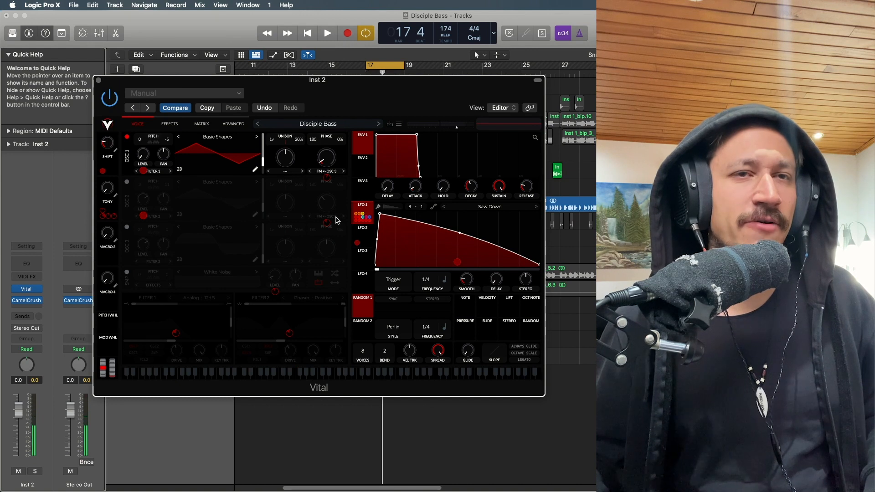
Step: Compare the LFO 2 triangle shape with the LFO 1 Saw Down shape, ending on LFO 1
left_click(365, 239)
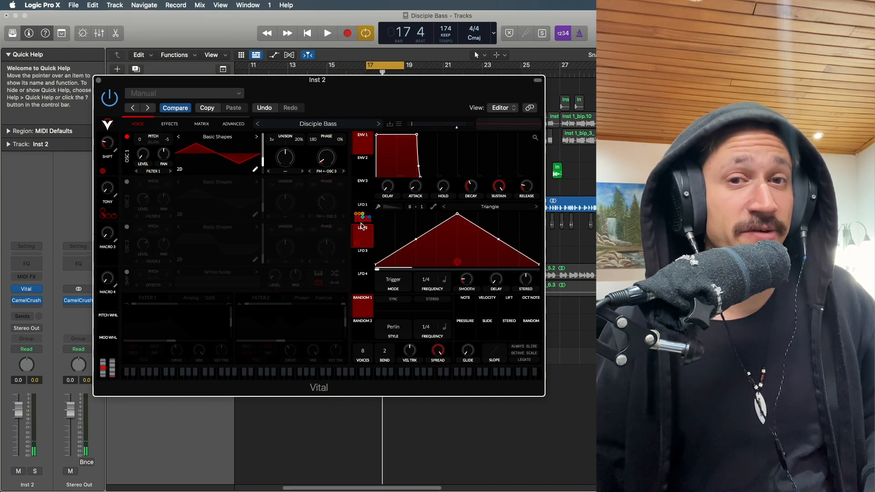
left_click(363, 205)
left_click_drag(362, 217, 369, 261)
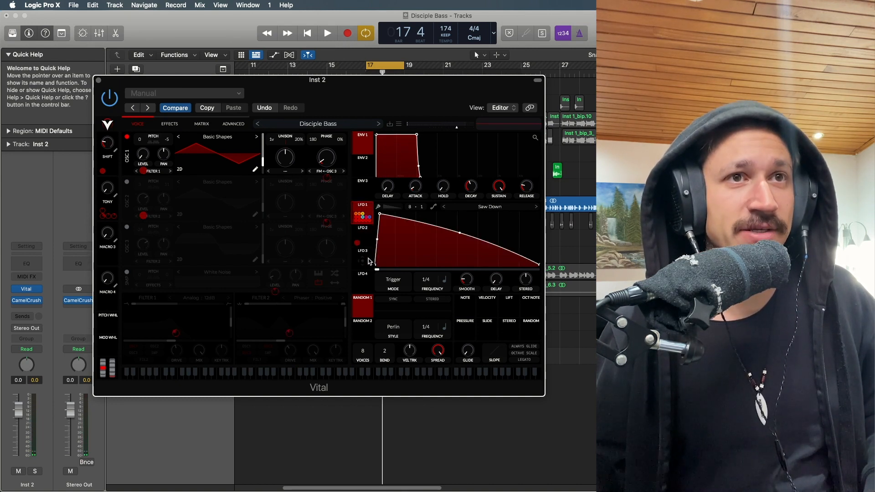
left_click(361, 233)
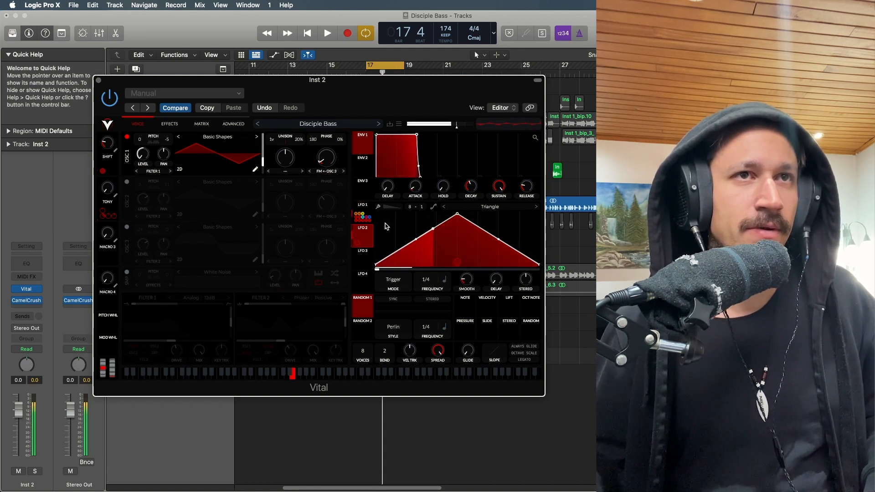
left_click(361, 210)
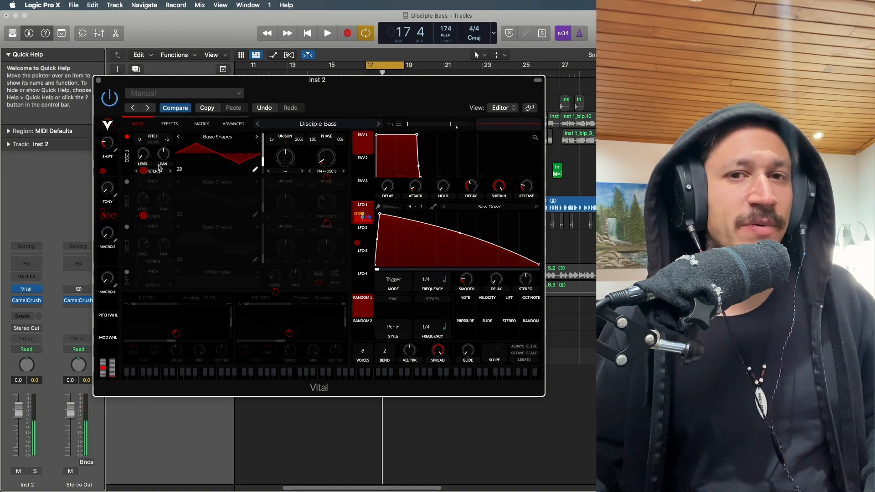
Step: Turn on oscillators 2 and 3, and try oscillator 3's wavetable frame position
left_click(127, 183)
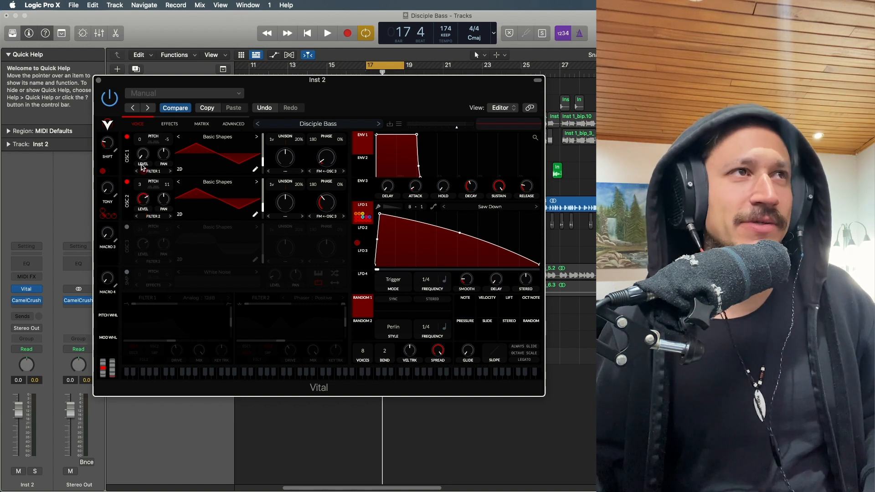
mouse_move(142, 157)
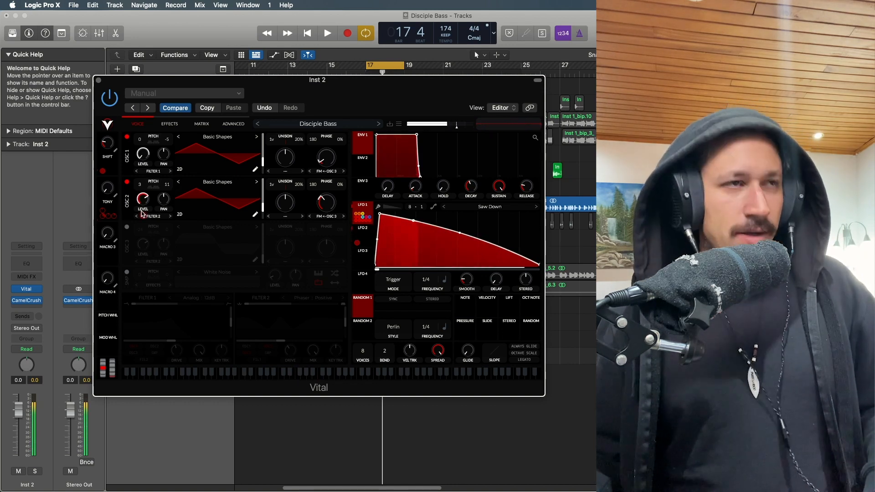
left_click(128, 227)
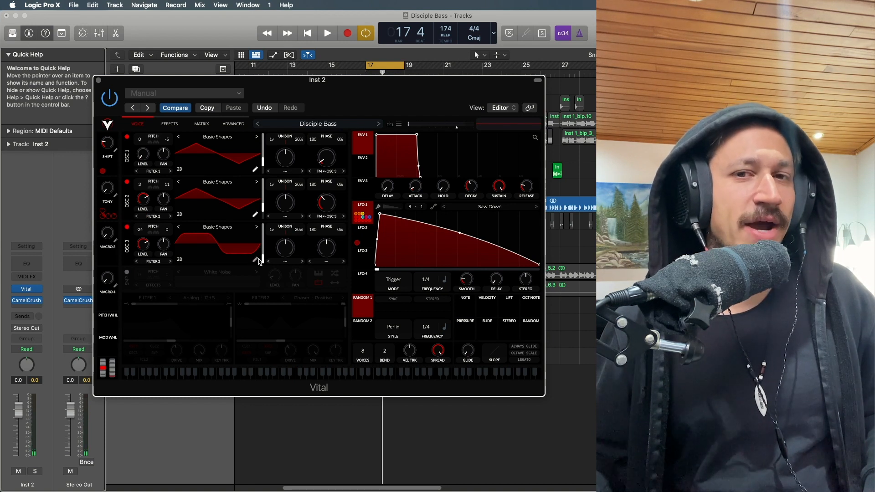
left_click_drag(262, 262, 263, 260)
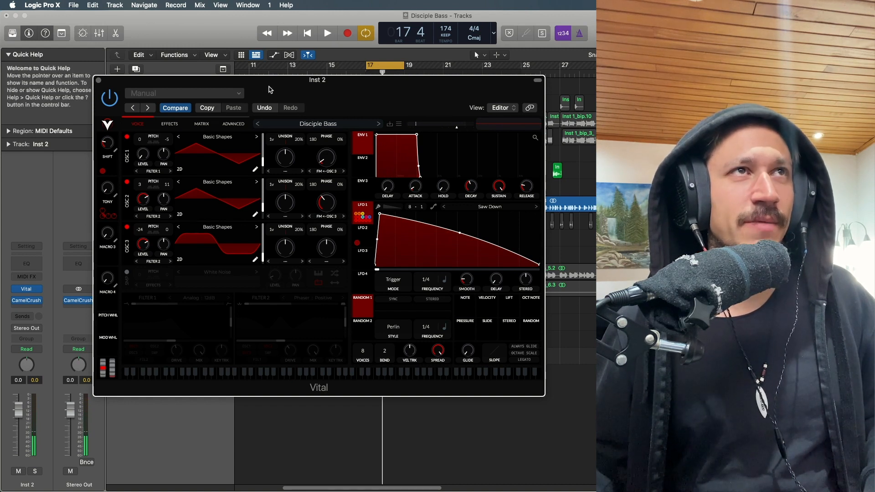
Step: Set the distortion mode of oscillators 2 and 1 to None to hear them without FM
left_click(320, 217)
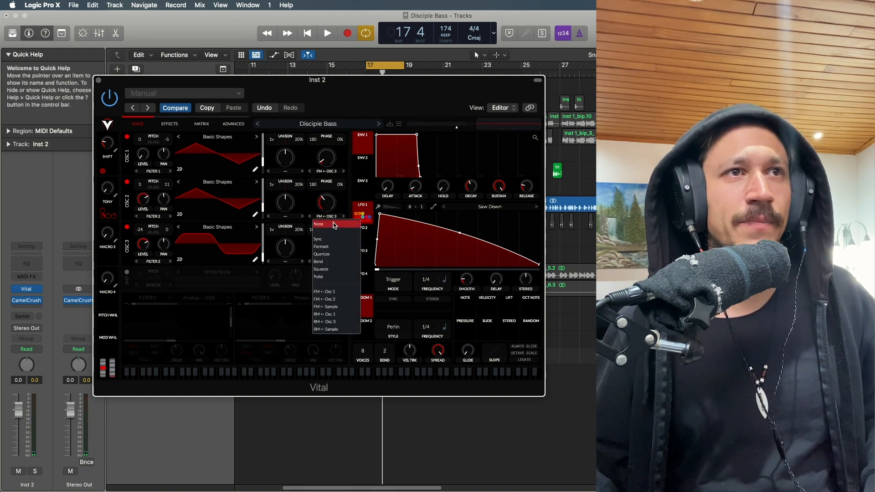
left_click(331, 224)
left_click(329, 171)
left_click(332, 180)
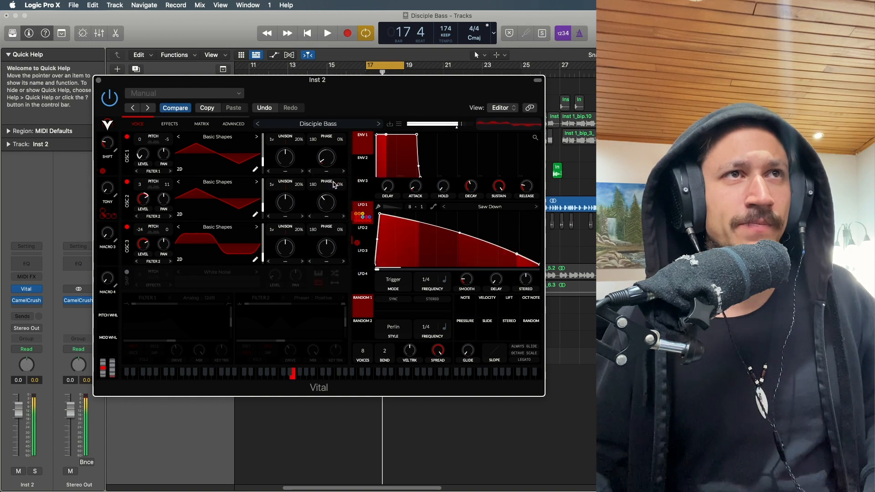
Step: Set the distortion mode of oscillators 2 and 1 to FM from Osc 3
left_click(327, 221)
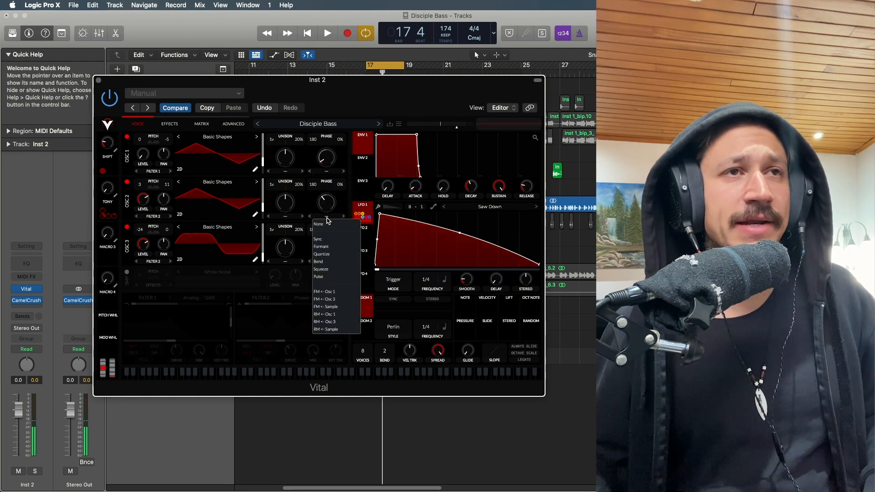
left_click(334, 300)
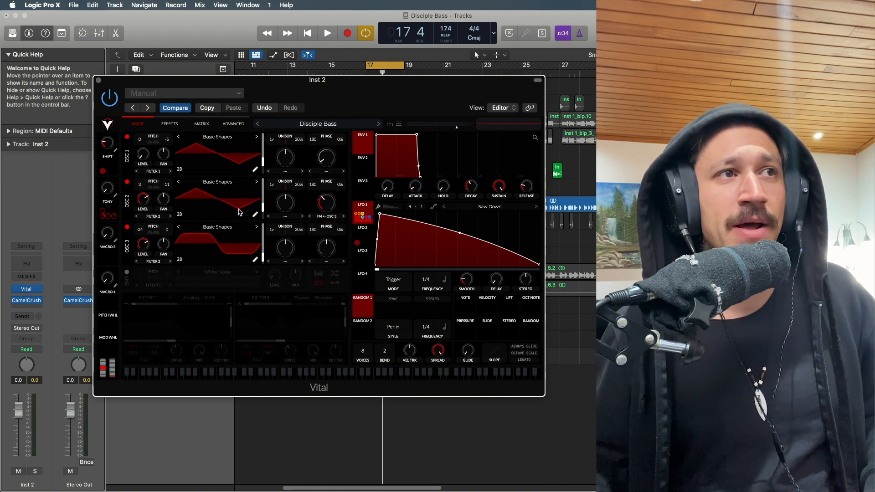
left_click(329, 172)
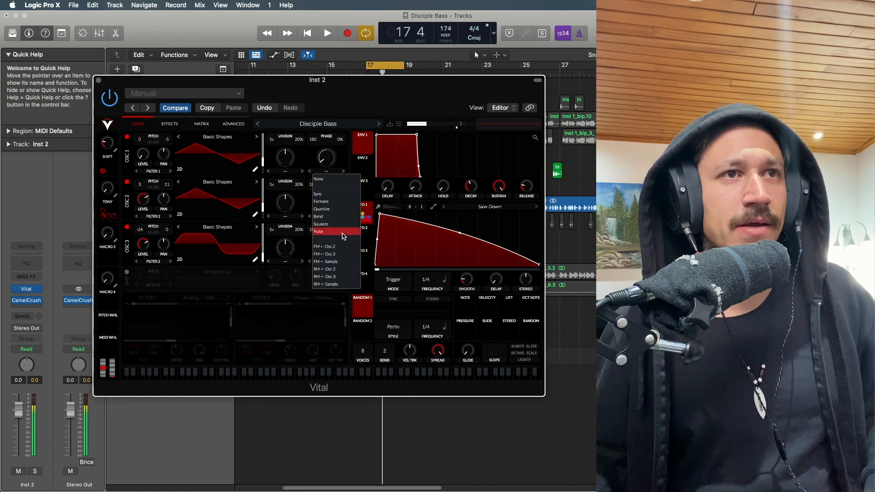
left_click(344, 254)
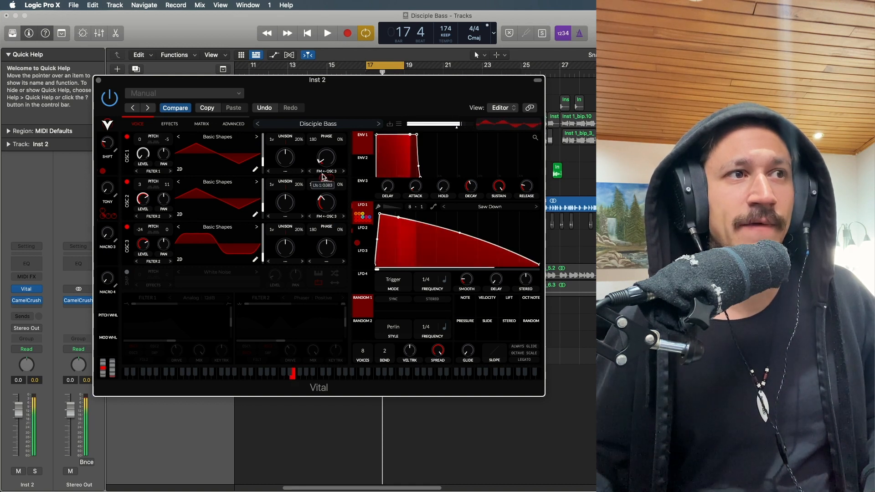
Step: Turn on the White Noise sample source and both filters, Filter 1 and Filter 2
left_click(127, 273)
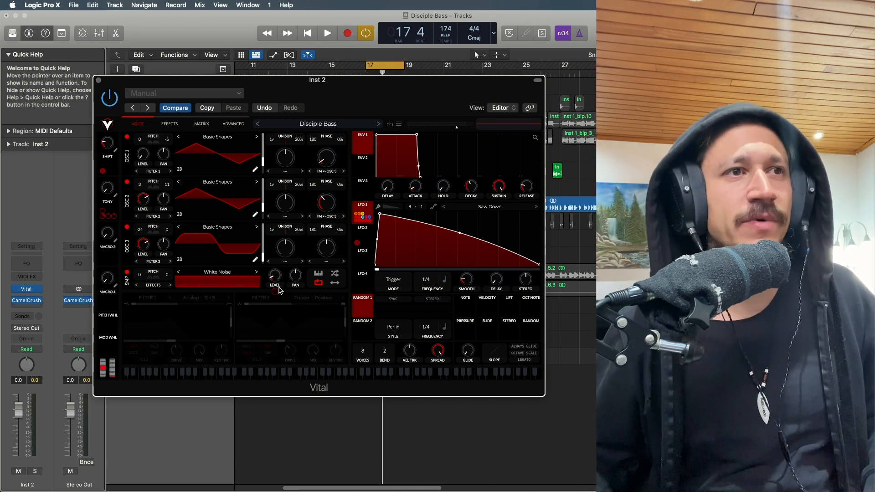
mouse_move(277, 292)
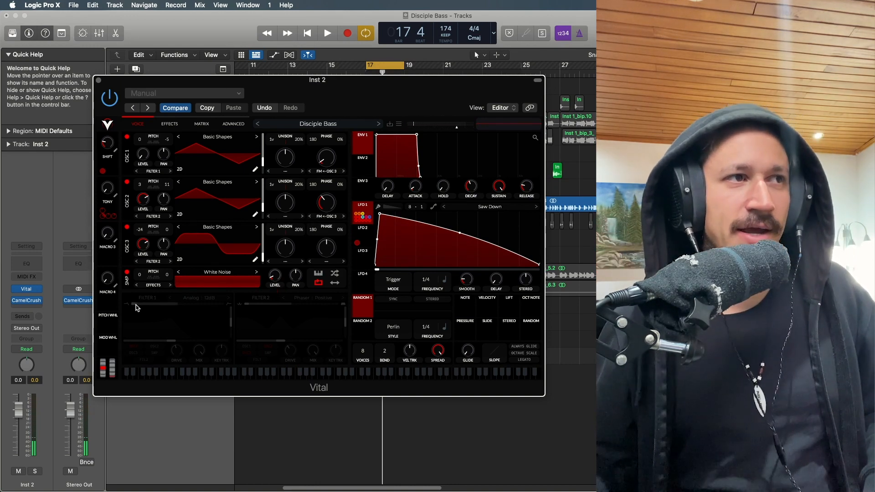
left_click(127, 298)
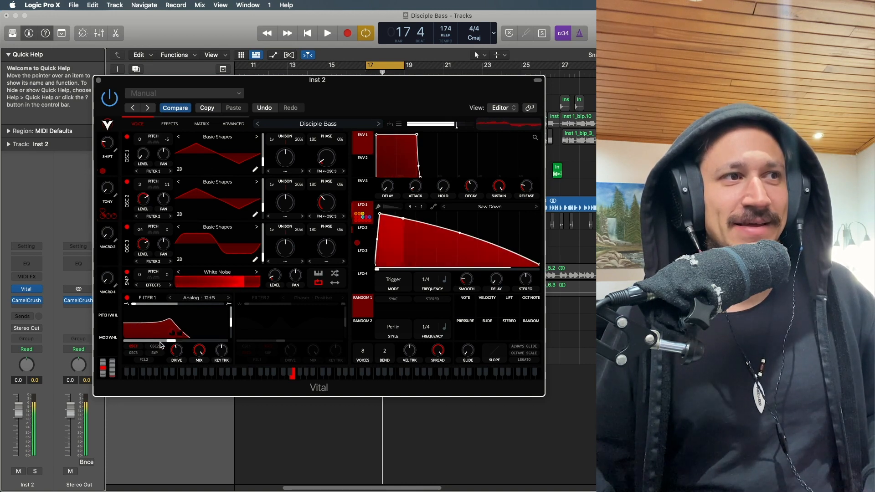
left_click(125, 298)
left_click(126, 298)
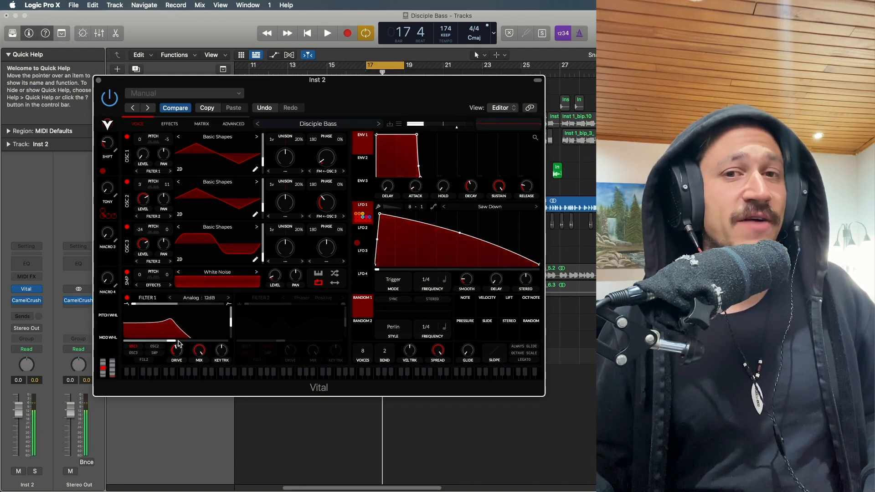
mouse_move(174, 335)
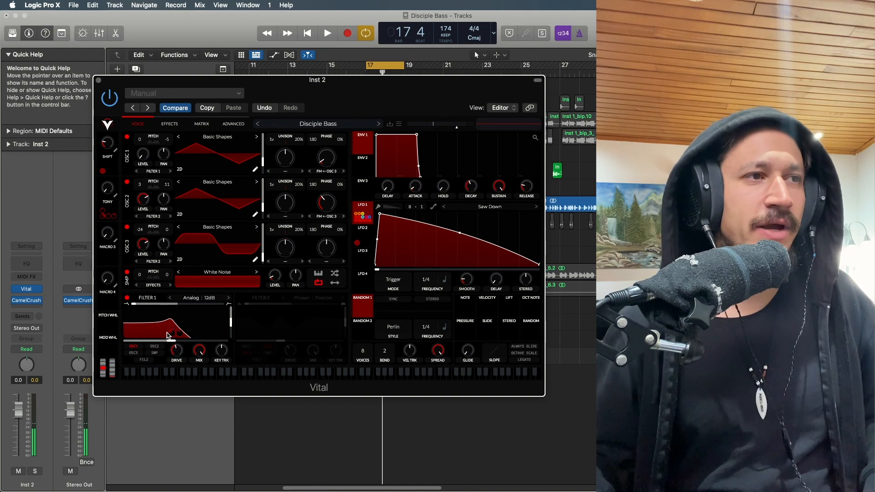
left_click(240, 298)
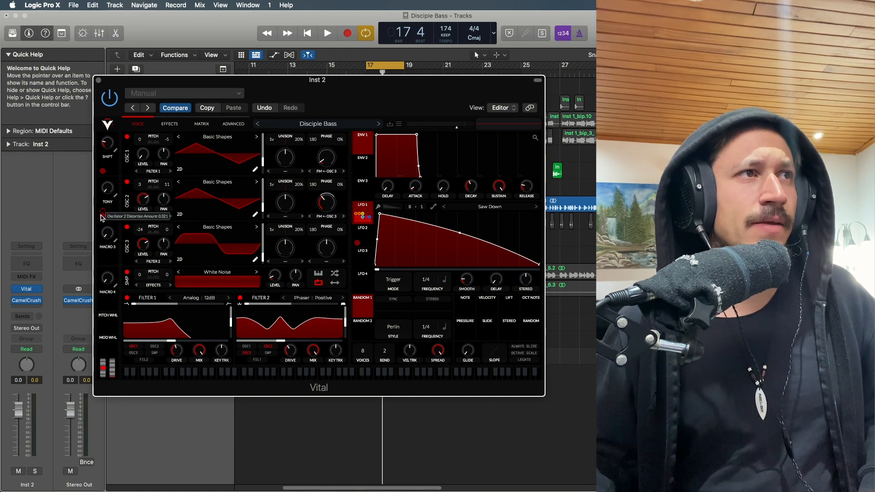
Step: Sweep the TONY macro up to 1.000 and back to zero to audition its modulations
mouse_move(108, 218)
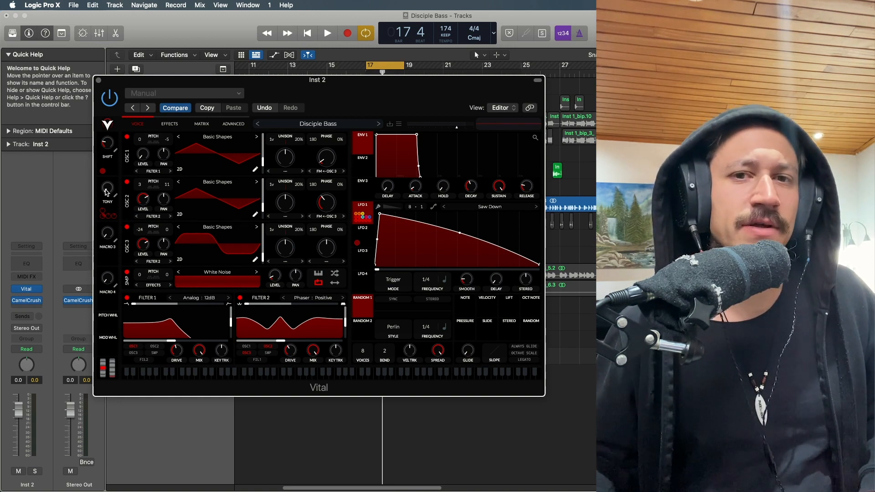
mouse_move(105, 192)
mouse_move(105, 192)
left_mouse_down()
mouse_move(111, 160)
mouse_move(107, 205)
mouse_move(107, 168)
mouse_move(103, 198)
left_mouse_up()
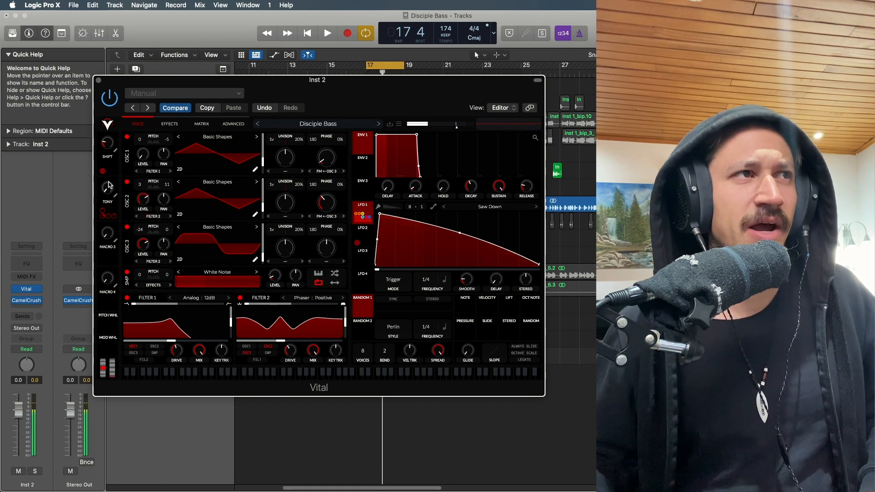
left_click_drag(108, 187, 131, 136)
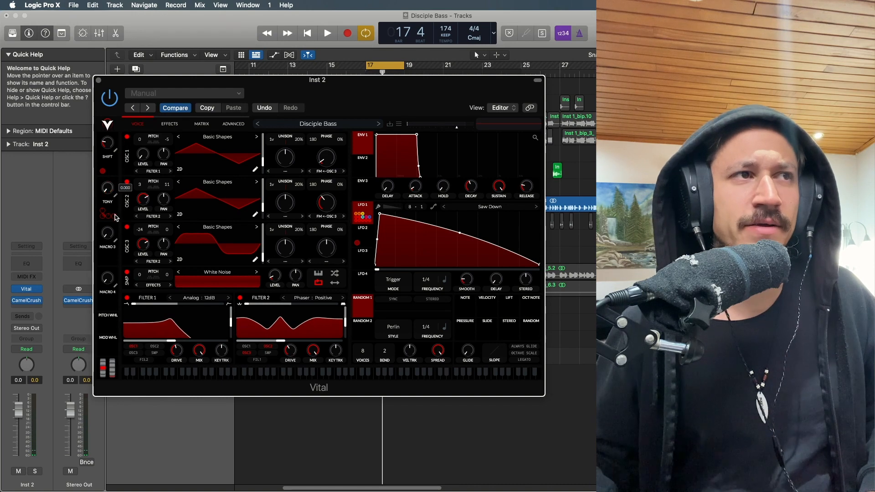
mouse_move(109, 218)
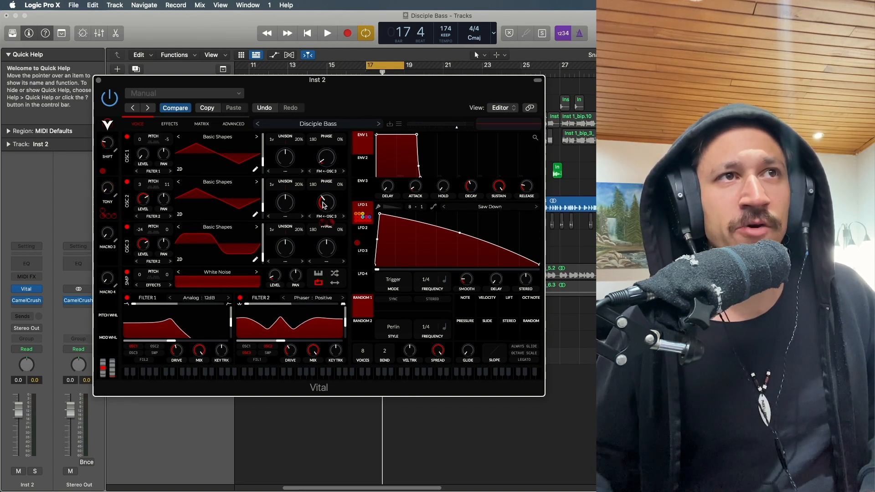
left_click_drag(113, 194, 122, 142)
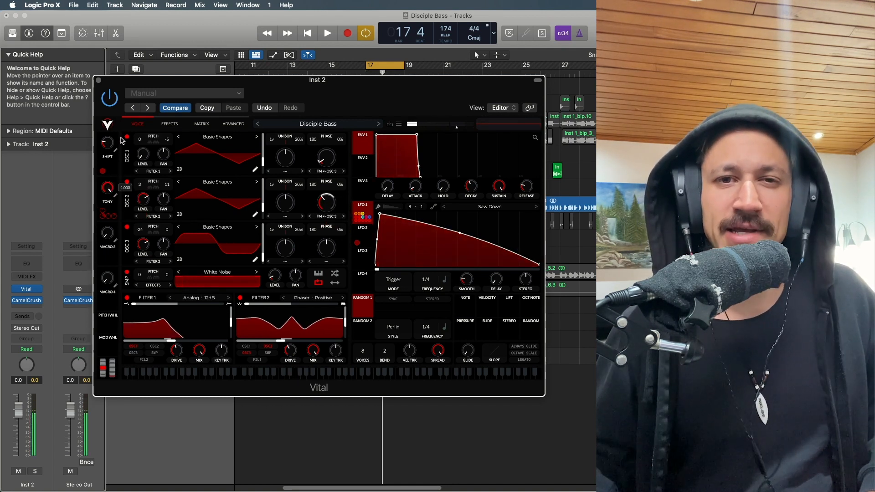
left_click_drag(120, 139, 114, 149)
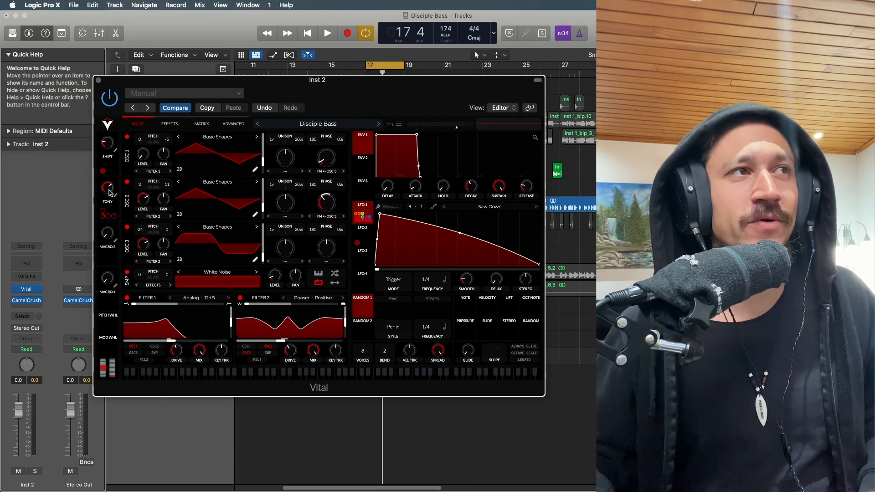
mouse_move(109, 194)
left_mouse_down()
mouse_move(110, 217)
mouse_move(111, 190)
left_mouse_up()
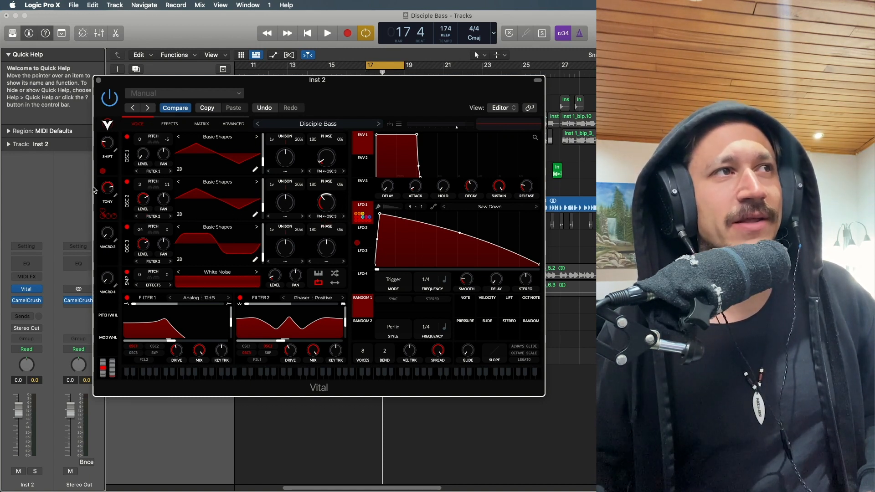
left_click_drag(105, 190, 108, 229)
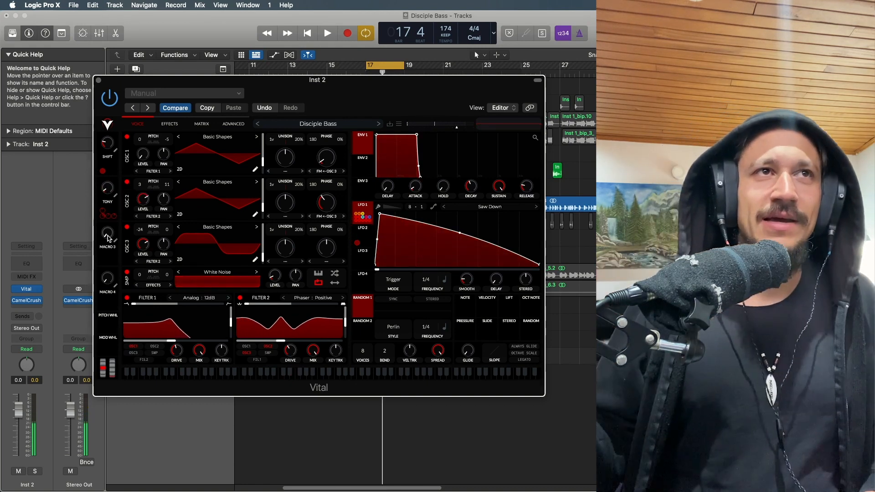
Step: Turn on the Reverb effect and check its mix and pre low cut settings
left_click(169, 124)
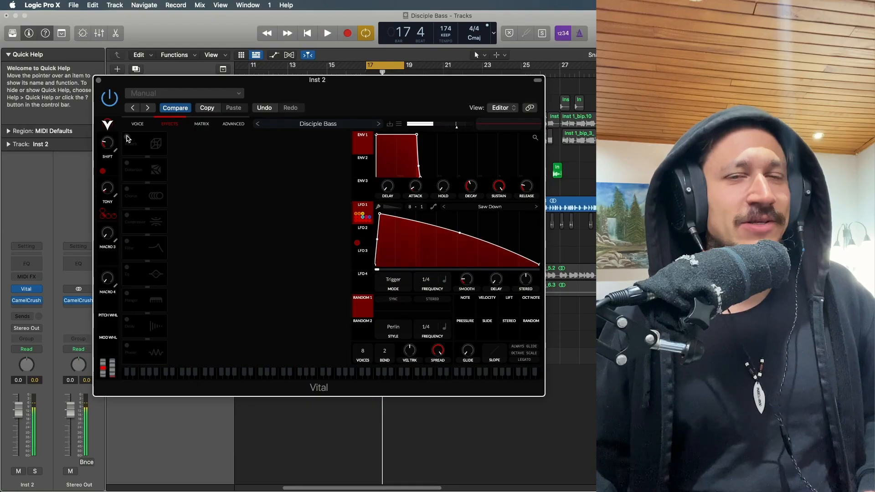
left_click(127, 137)
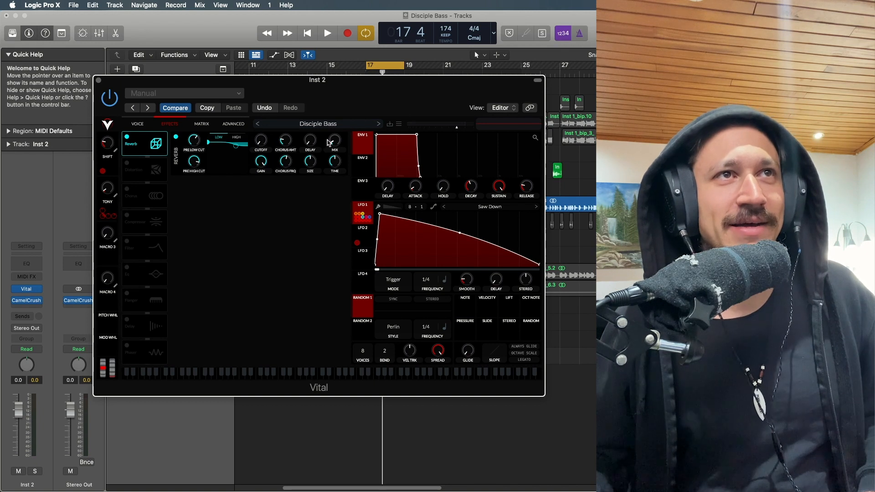
mouse_move(338, 145)
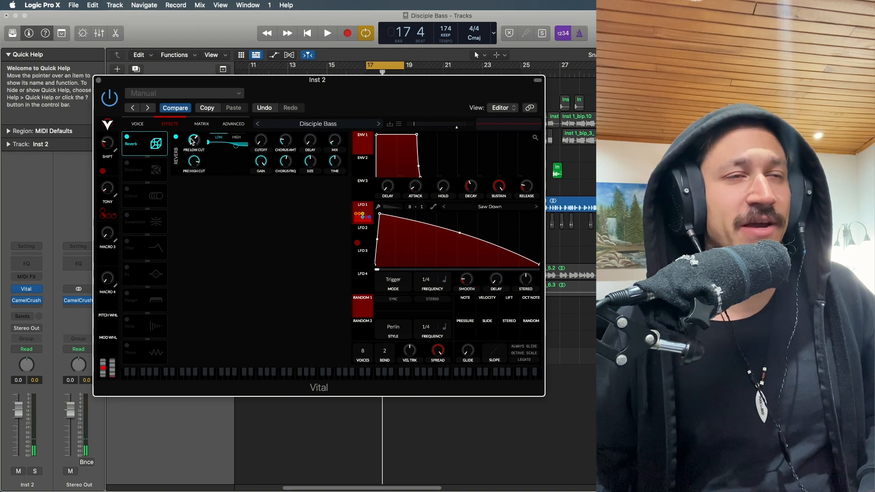
mouse_move(191, 142)
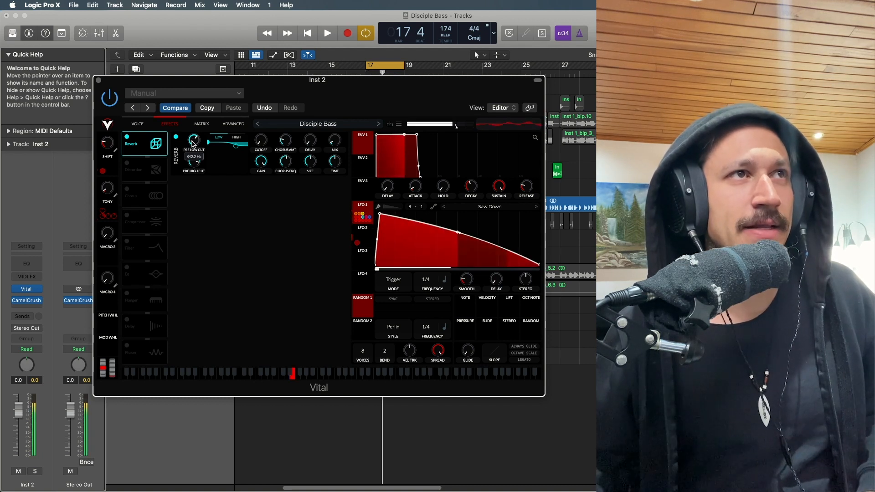
Step: Turn on the Distortion effect and adjust its drive
left_click(127, 164)
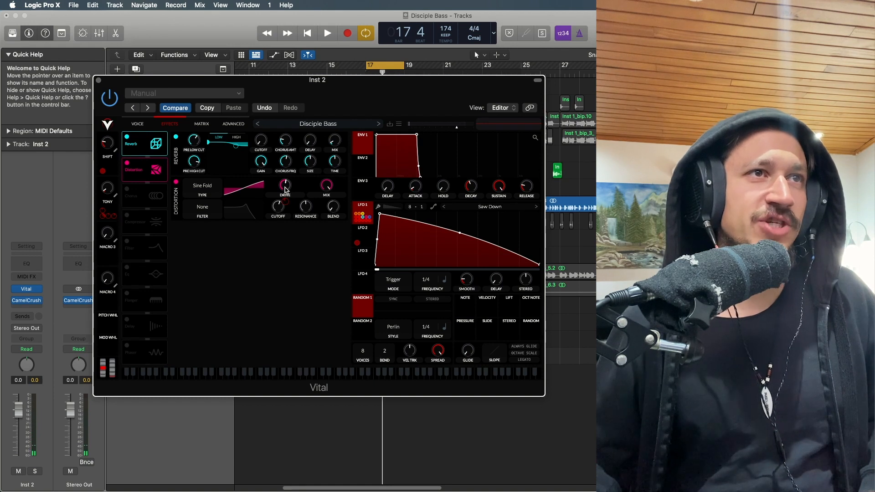
left_click_drag(286, 183, 288, 195)
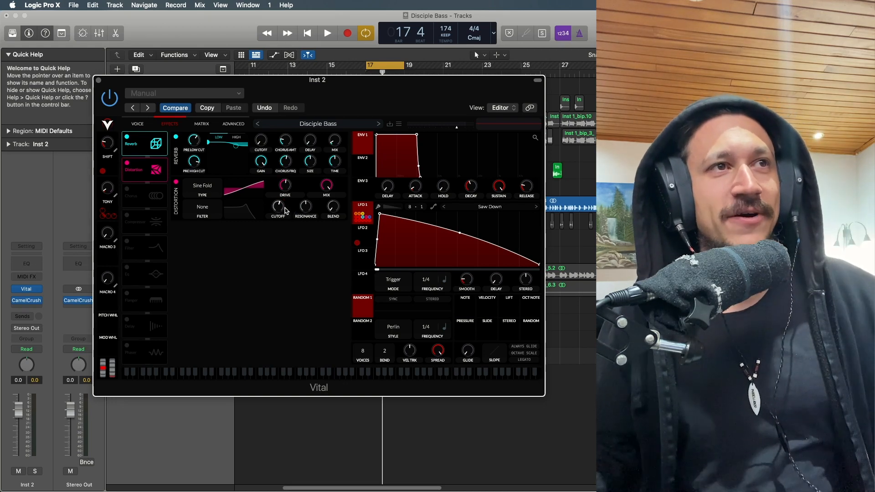
mouse_move(287, 202)
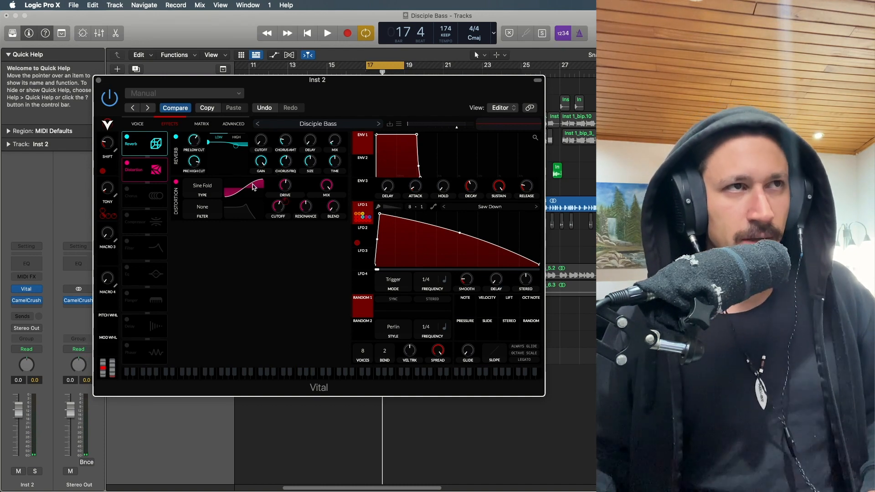
Step: Turn on the Chorus effect and the Multiband Compressor effect, and review their mix, spread, band and release settings
left_click(127, 188)
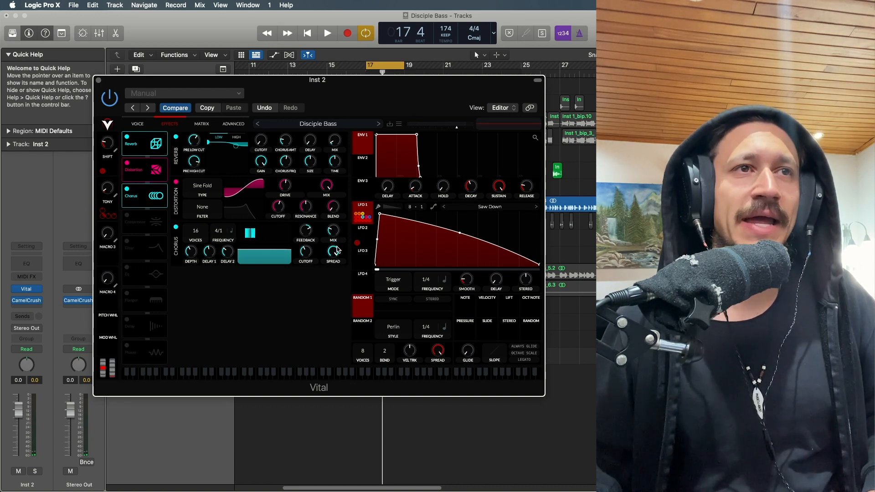
mouse_move(337, 248)
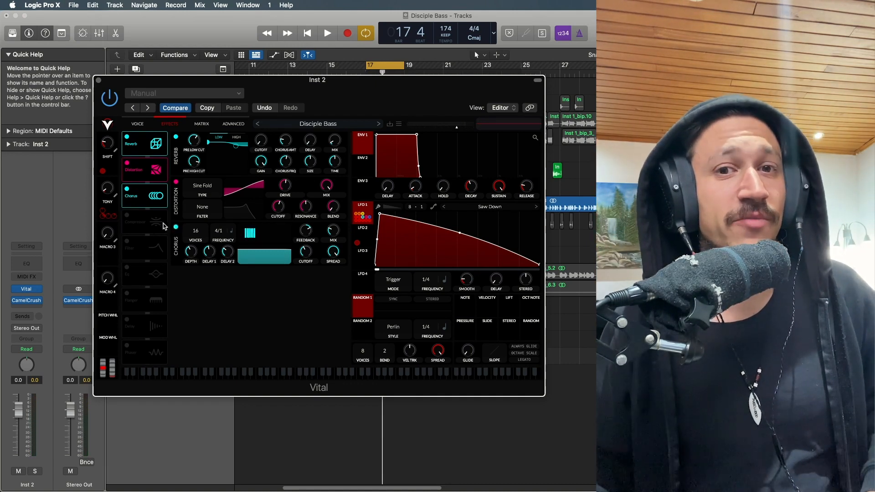
left_click(127, 215)
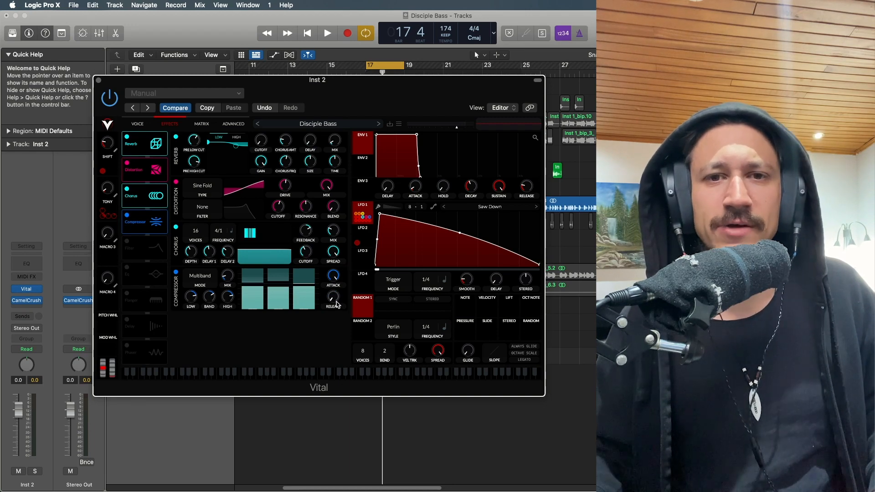
mouse_move(338, 301)
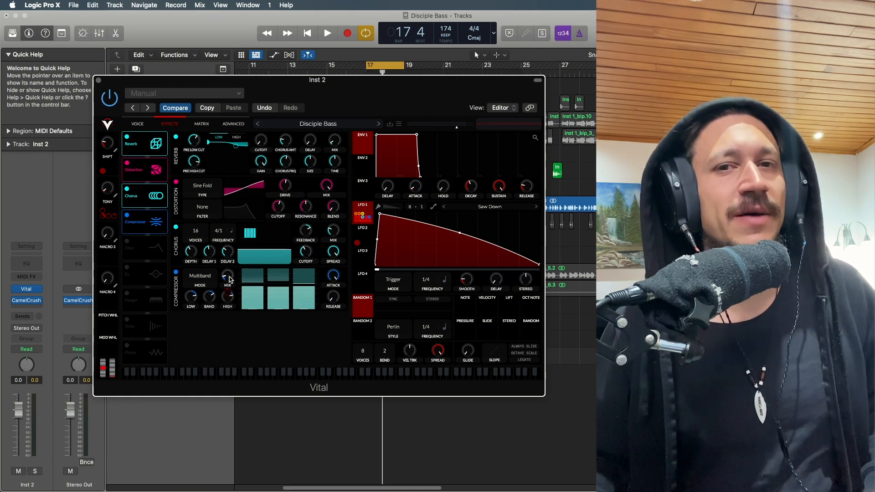
mouse_move(230, 293)
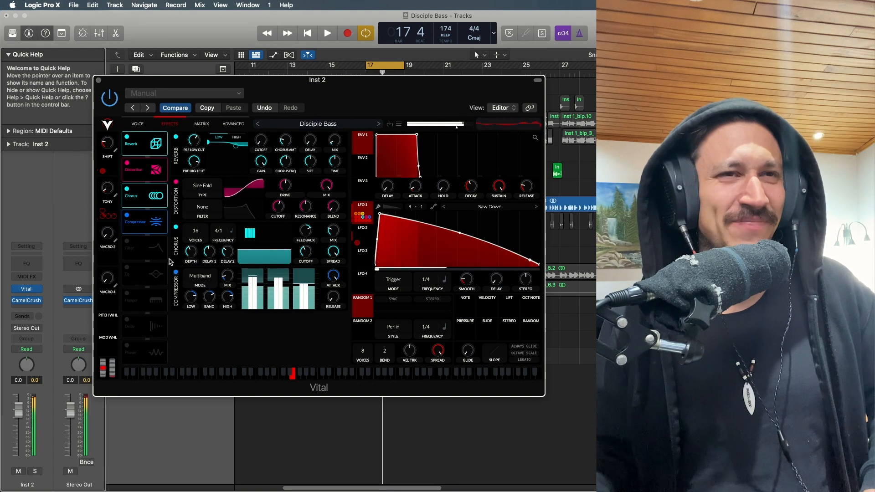
Step: Turn on the Filter effect in Phaser : Positive mode, auditioning its mix near full before lowering it
left_click(137, 123)
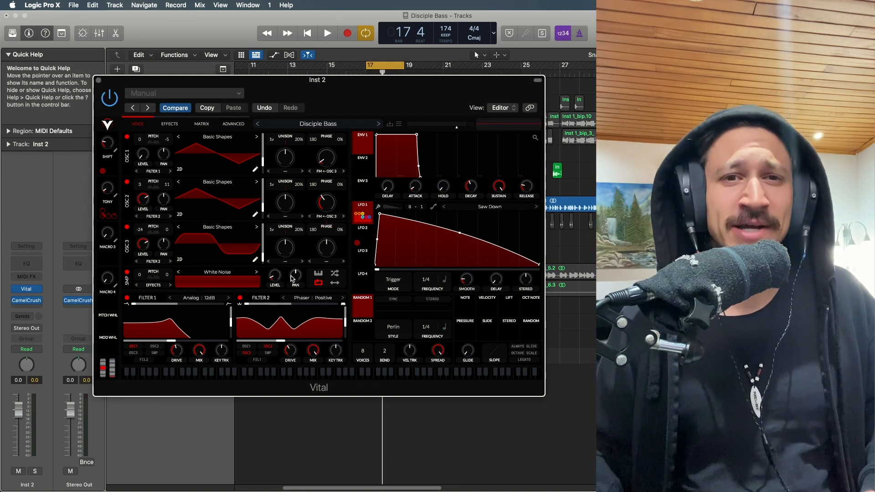
left_click(161, 126)
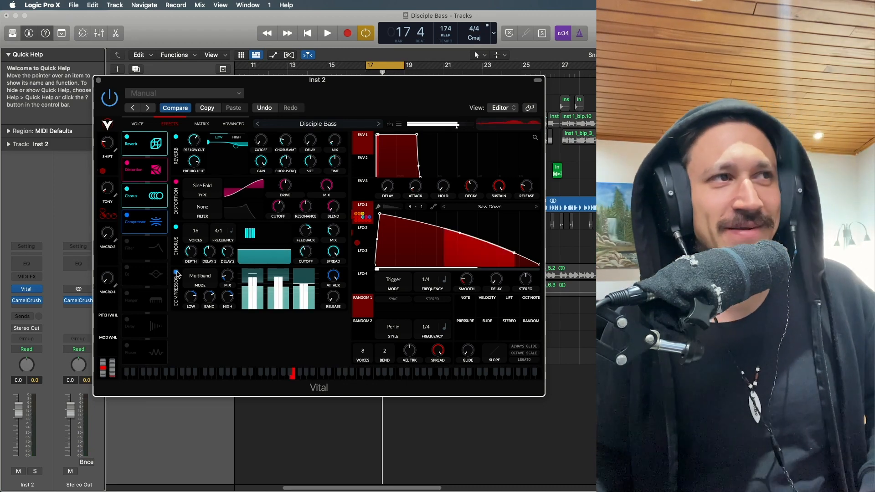
left_click(128, 242)
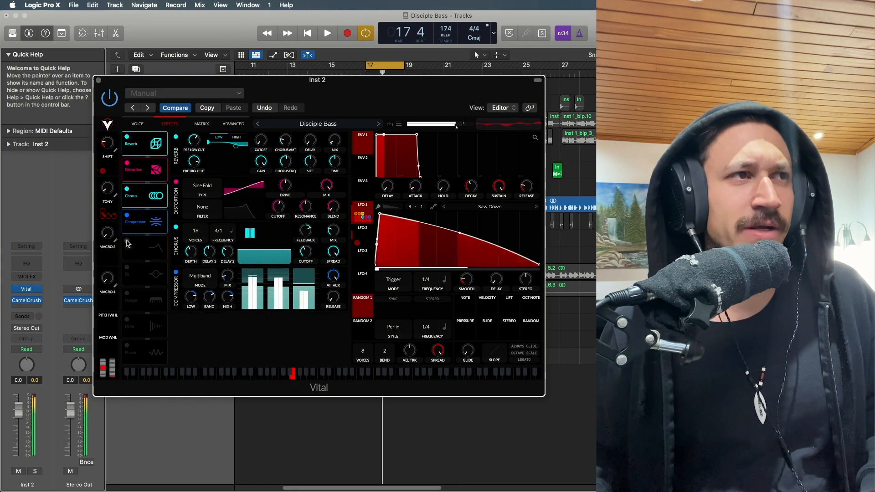
left_click_drag(223, 342, 232, 288)
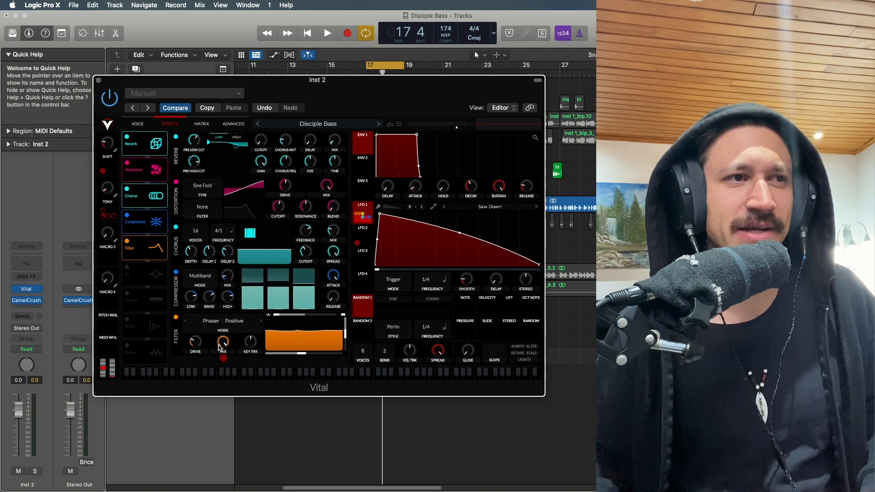
mouse_move(224, 360)
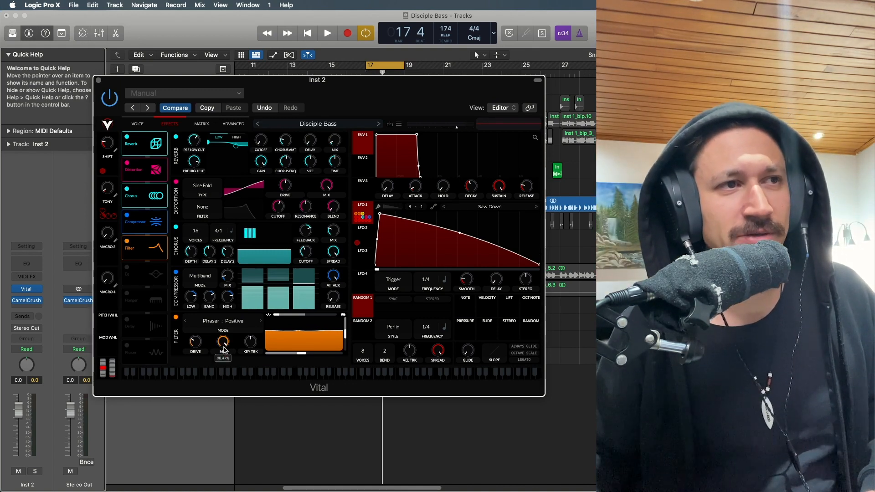
left_click_drag(224, 347, 226, 375)
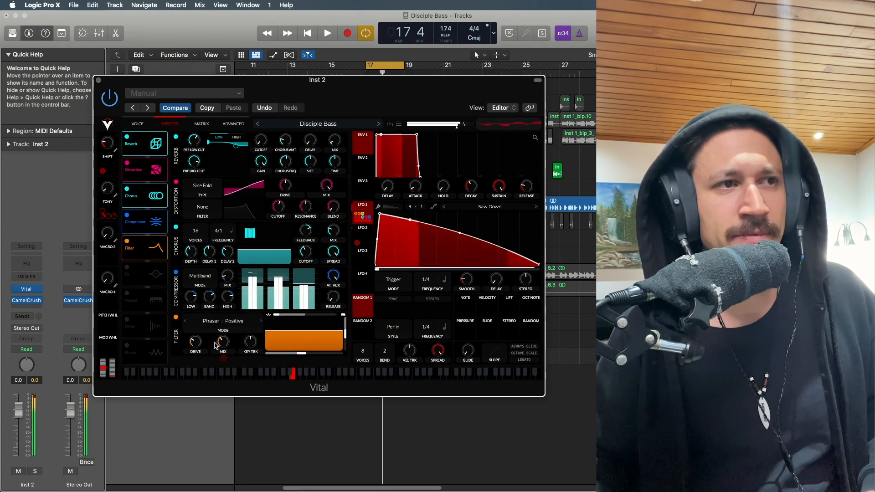
mouse_move(218, 347)
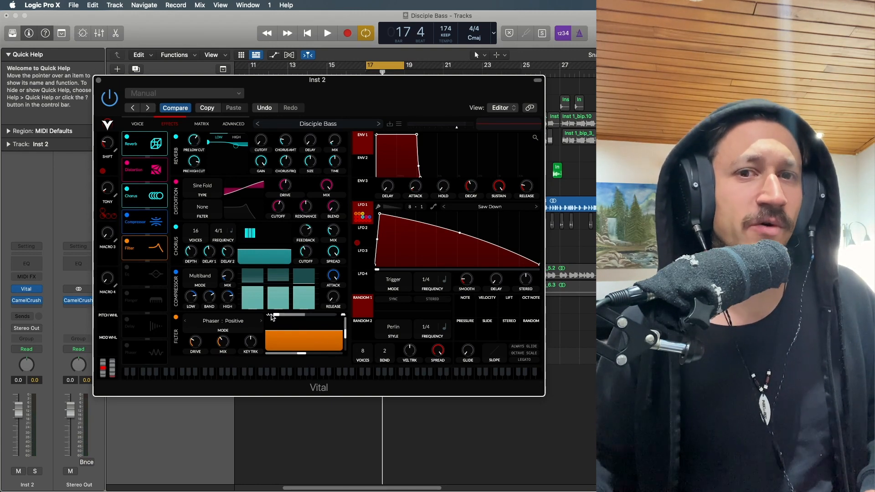
Step: Turn on the EQ effect and fine-tune the boost of its middle band
left_click(128, 267)
scroll(268, 325, "down", 3)
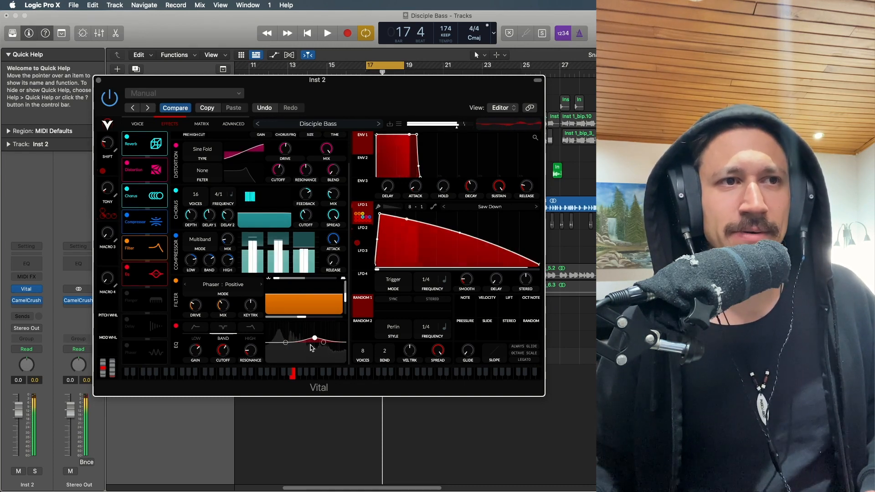
left_click_drag(313, 341, 313, 340)
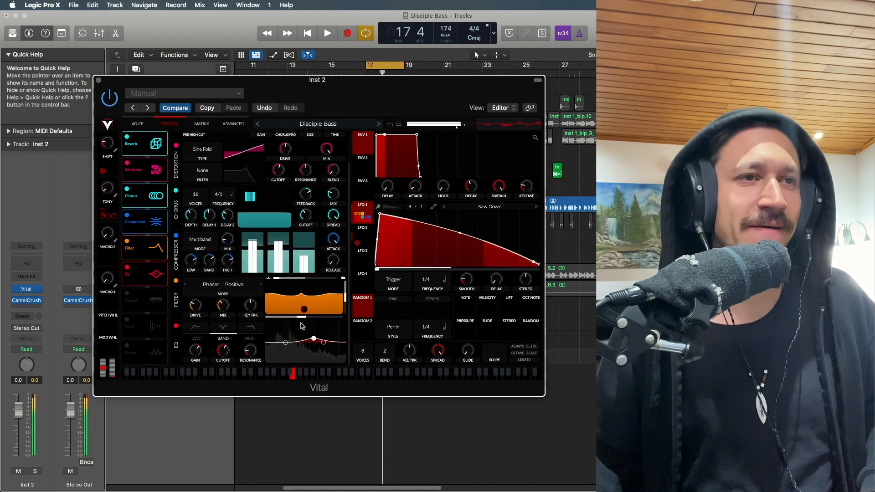
left_click_drag(314, 339, 315, 338)
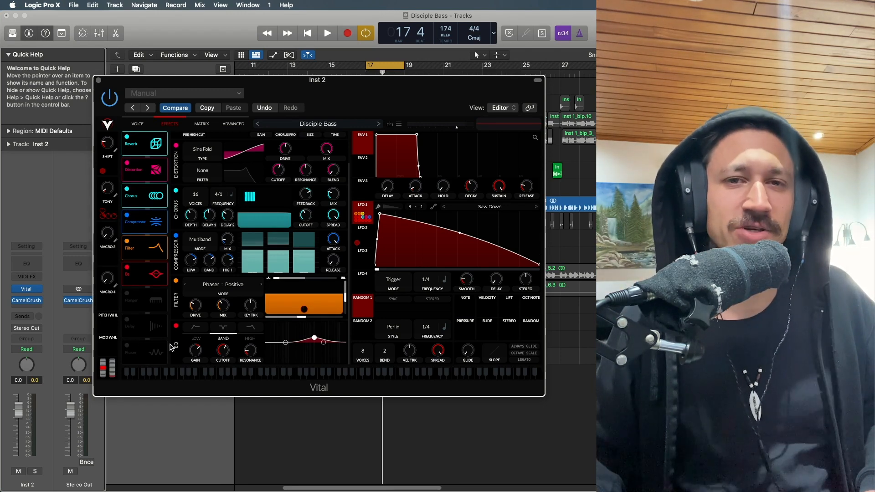
Step: Turn on the Flanger effect and check its mix setting
left_click(127, 293)
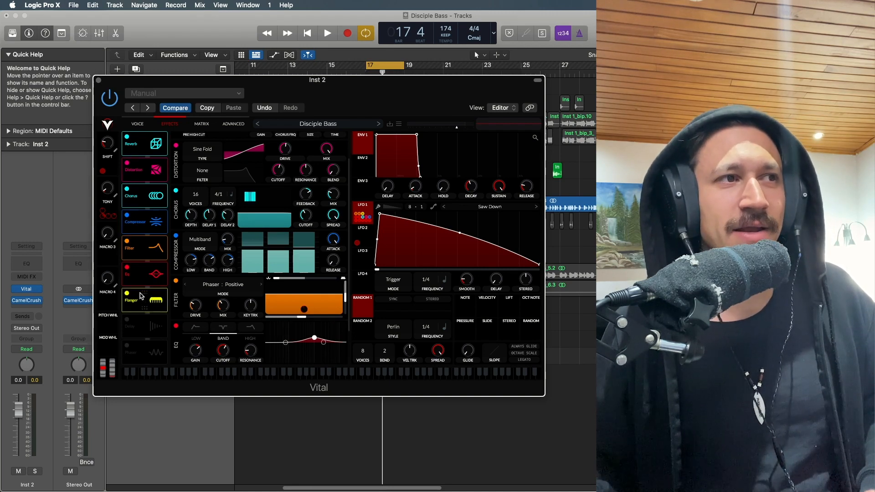
scroll(225, 299, "down", 4)
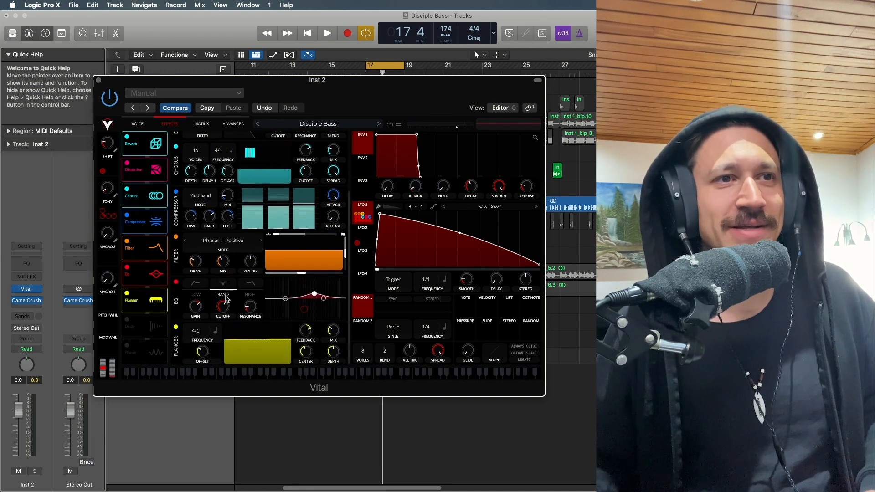
mouse_move(327, 338)
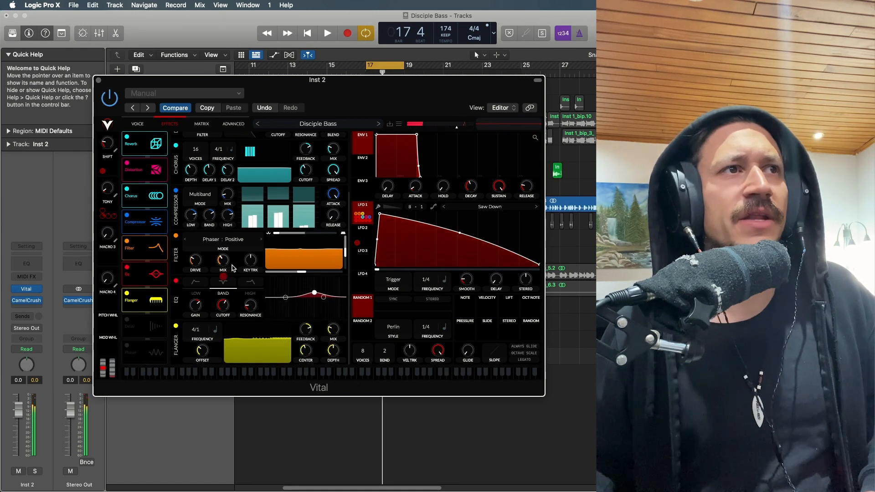
Step: Fine-tune the Chorus effect's delay 2 and depth, and set its delay 1 to about 3.3 ms
scroll(214, 271, "up", 3)
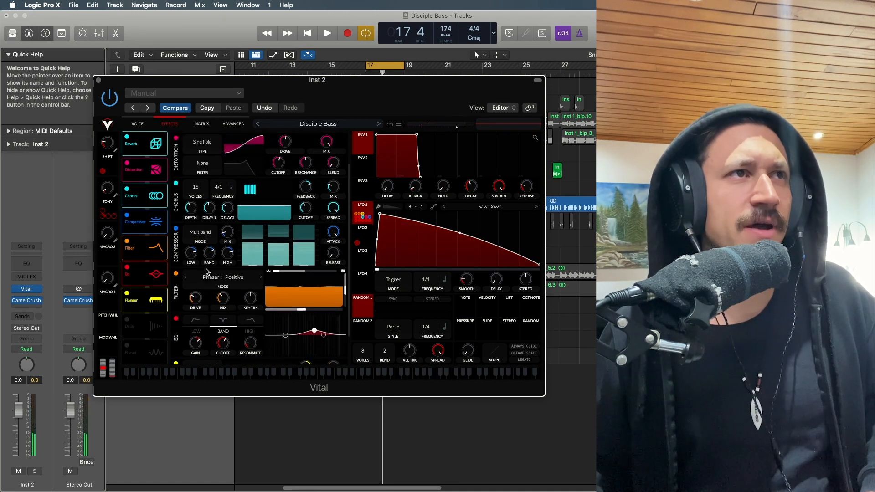
scroll(207, 220, "up", 1)
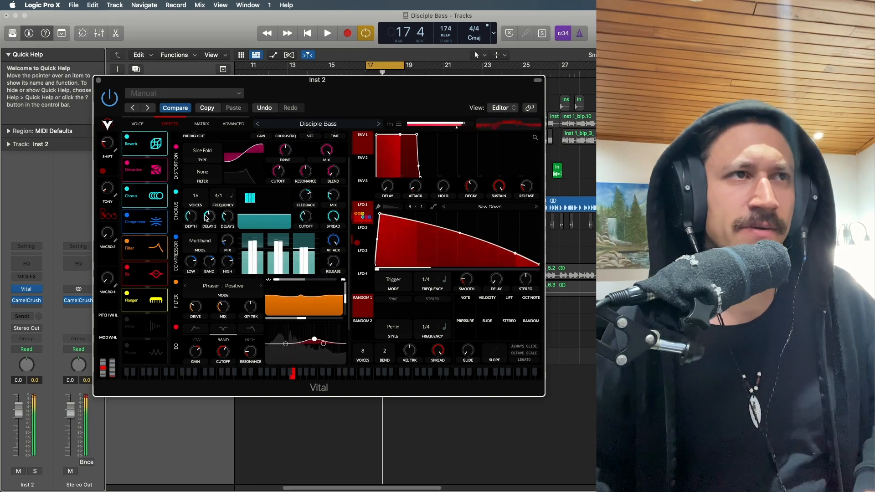
left_click_drag(227, 220, 226, 212)
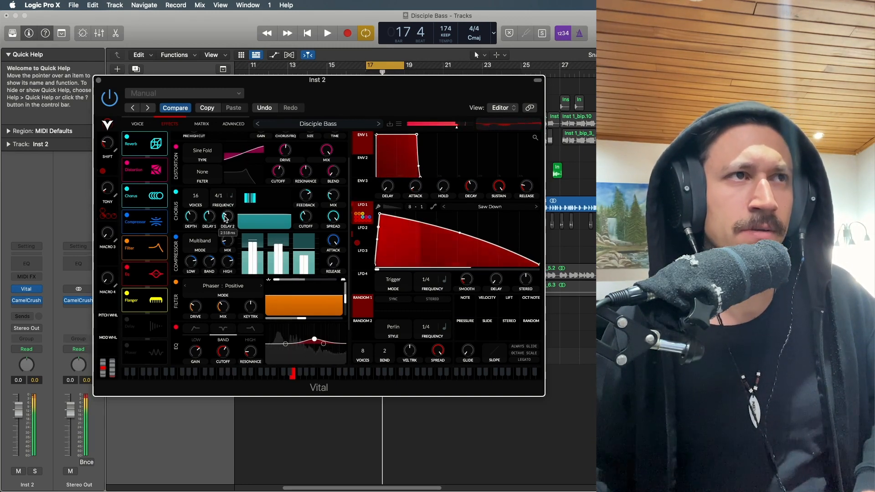
mouse_move(215, 219)
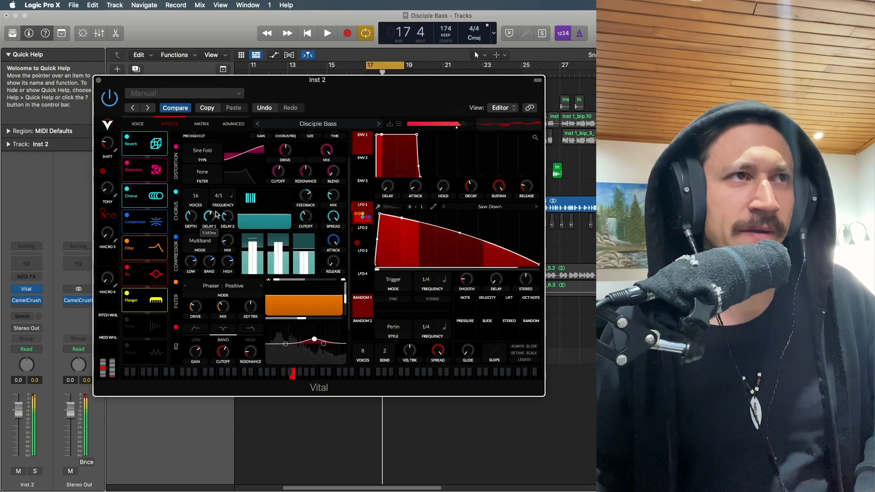
left_click_drag(215, 219, 216, 210)
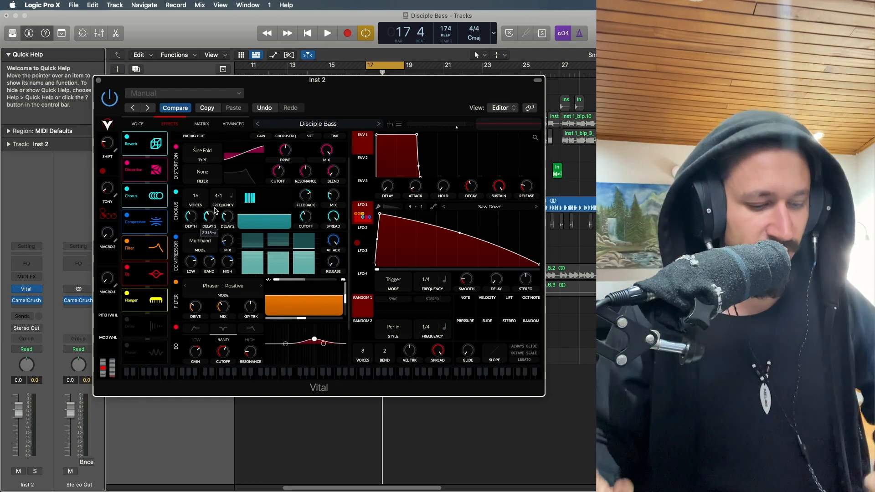
mouse_move(193, 221)
left_mouse_down()
mouse_move(199, 205)
mouse_move(196, 224)
left_mouse_up()
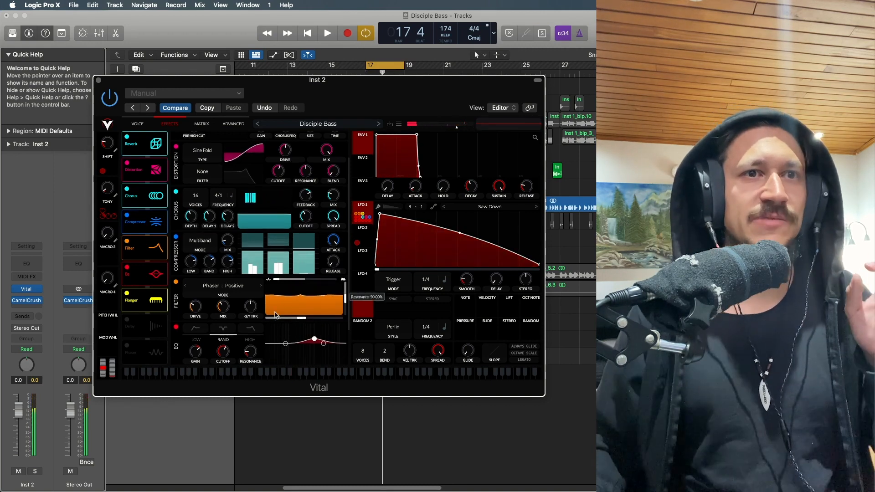
Step: Return to the oscillator page and audition the bass in playback while raising the SHIFT macro to 0.649
scroll(256, 287, "down", 3)
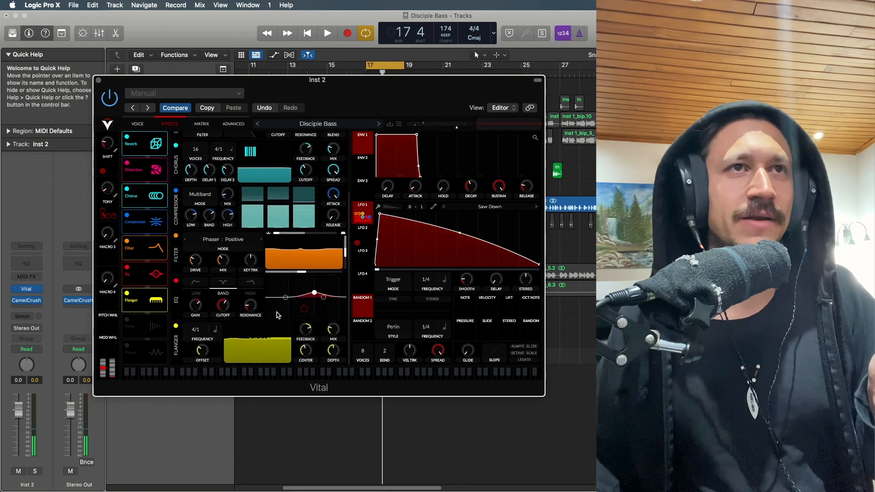
scroll(208, 256, "up", 1)
scroll(207, 241, "up", 5)
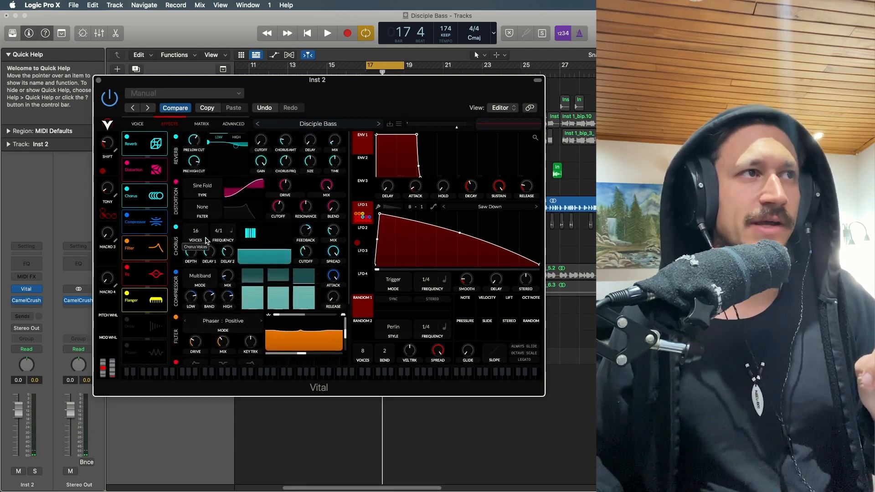
left_click(144, 127)
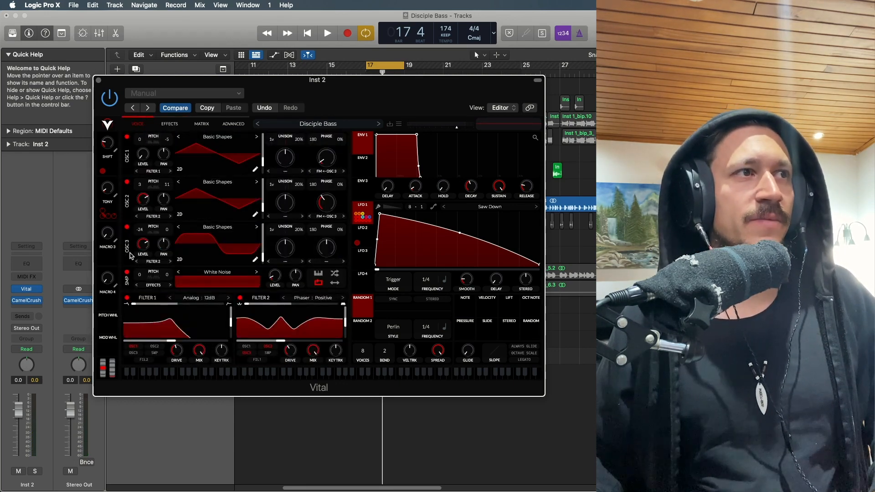
key("space")
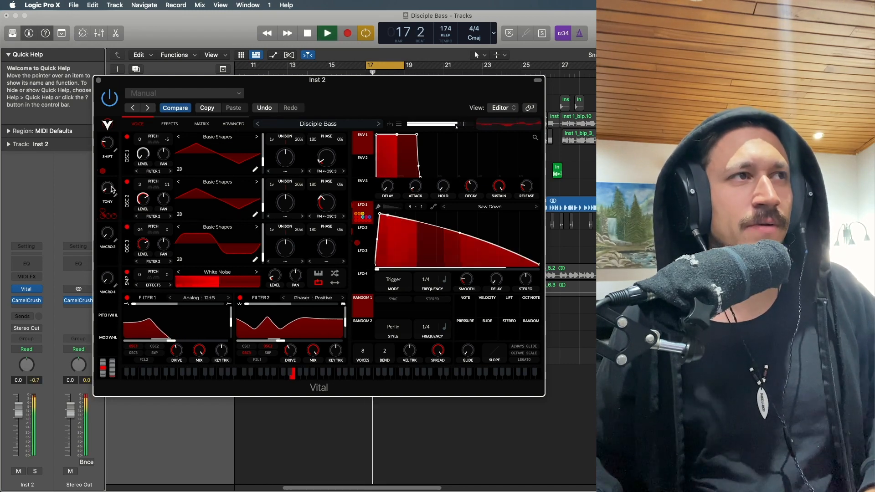
key("space")
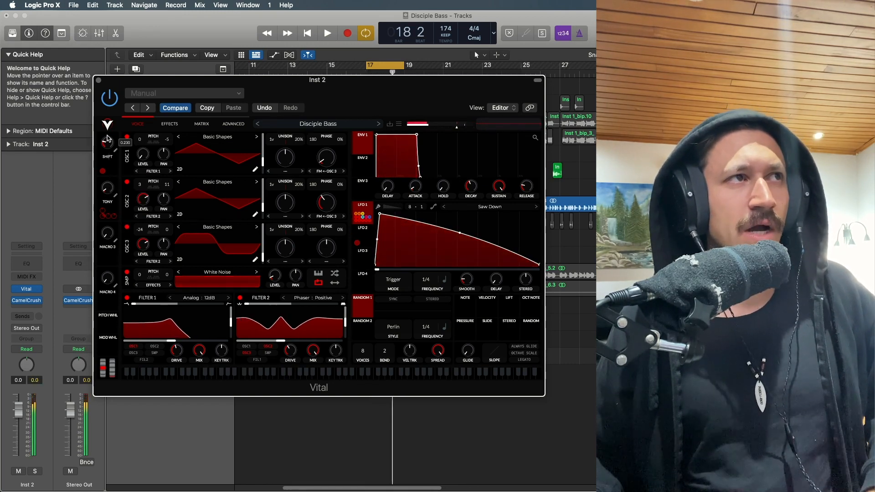
key("space")
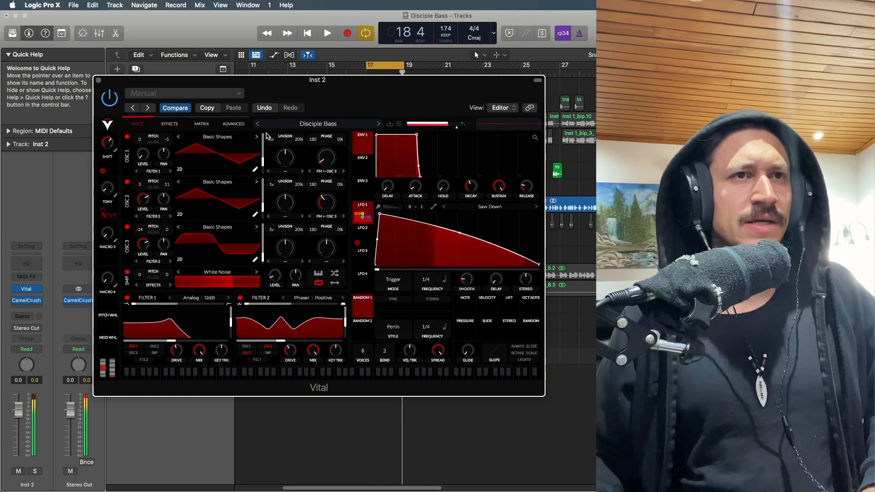
key("space")
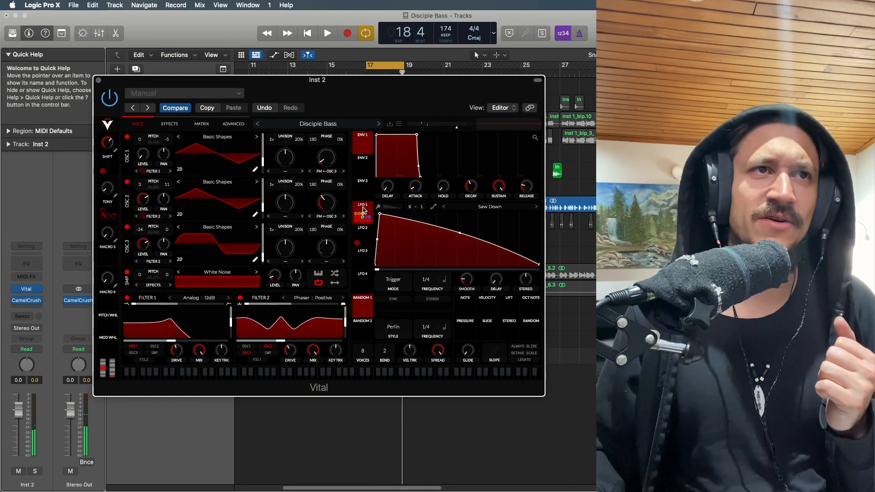
Step: Compare the LFO 1 and LFO 2 curves and examine the SHIFT macro's setting
left_click(369, 239)
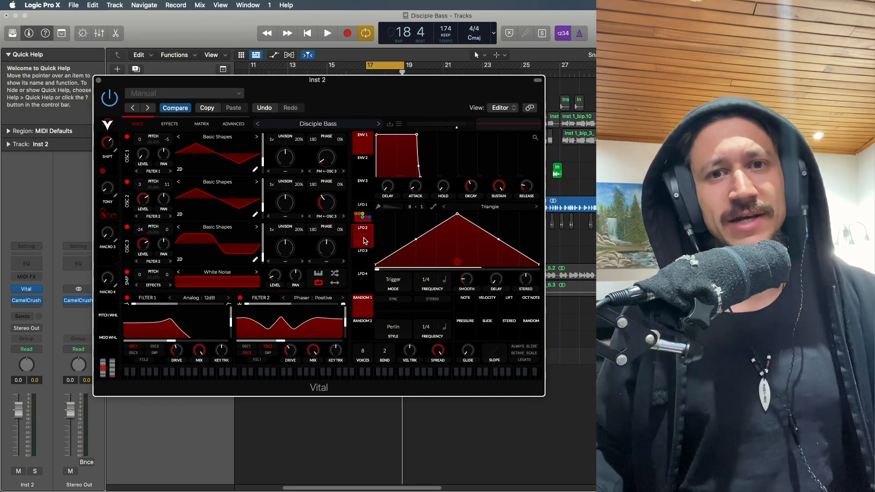
left_click(372, 208)
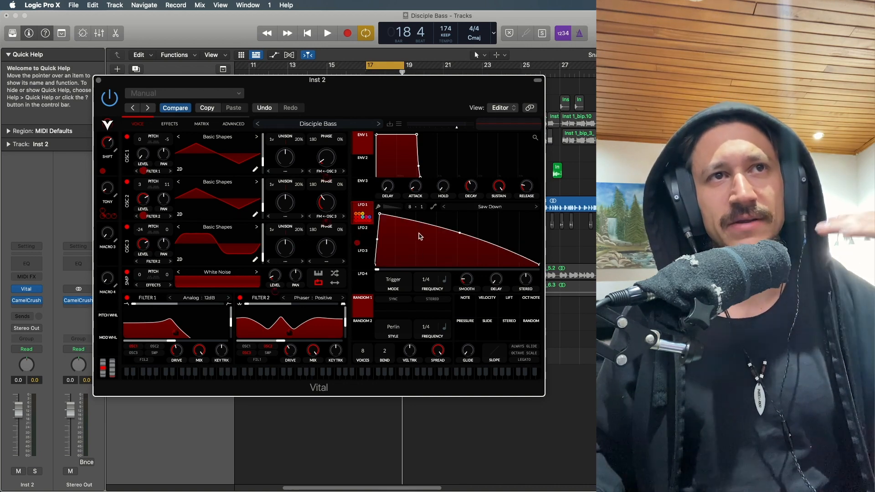
left_click(363, 236)
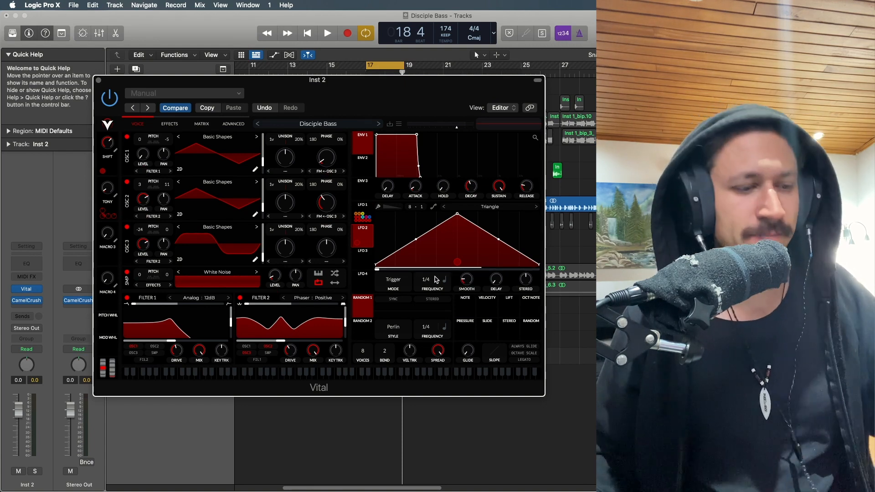
mouse_move(109, 146)
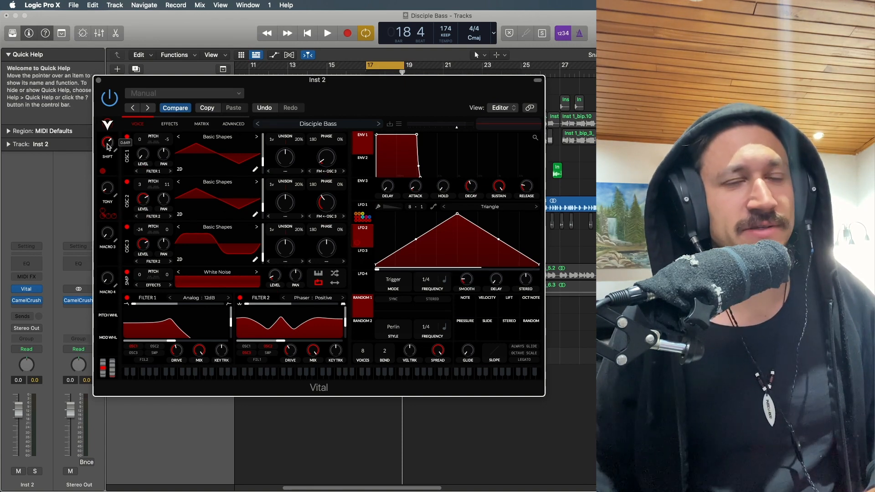
Step: Audition the bass in playback with the SHIFT macro raised to about 0.75, and again with it turned down low
left_click_drag(109, 146, 110, 139)
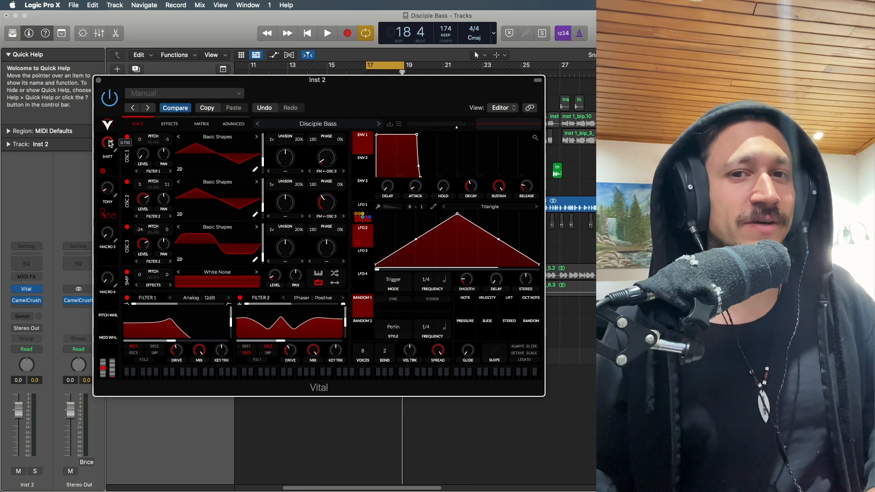
key("space")
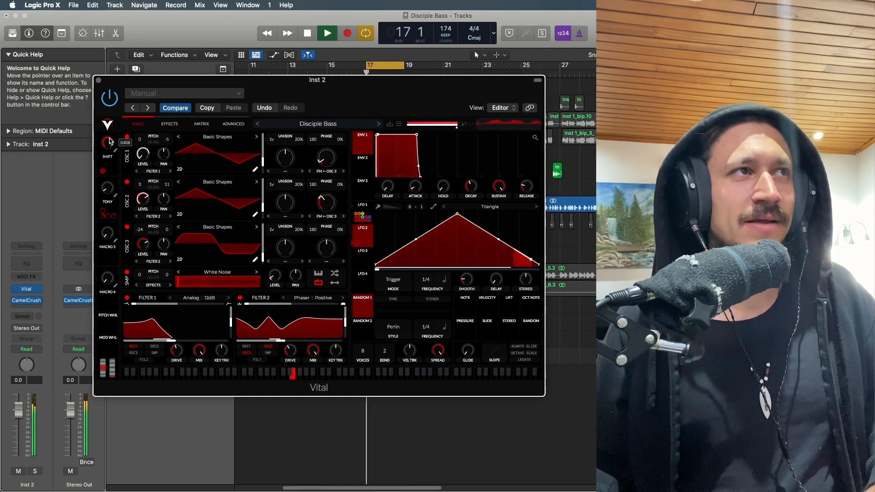
key("space")
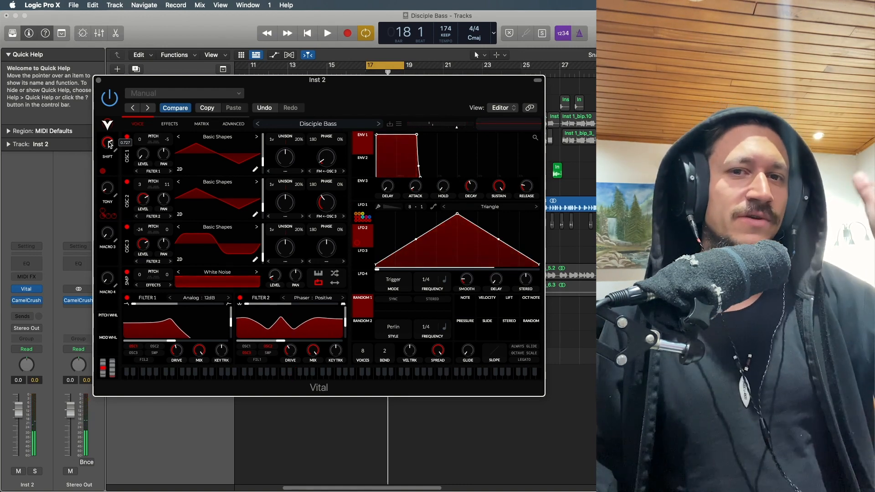
left_click_drag(109, 145, 109, 168)
key("space")
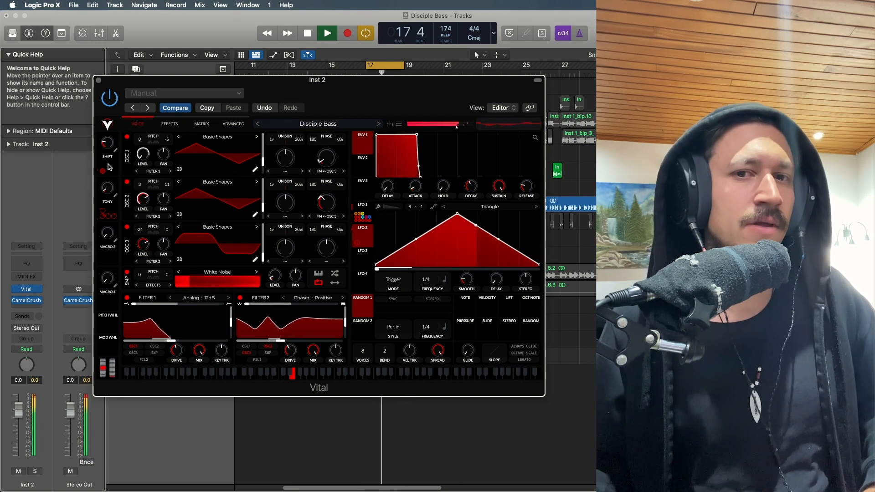
key("space")
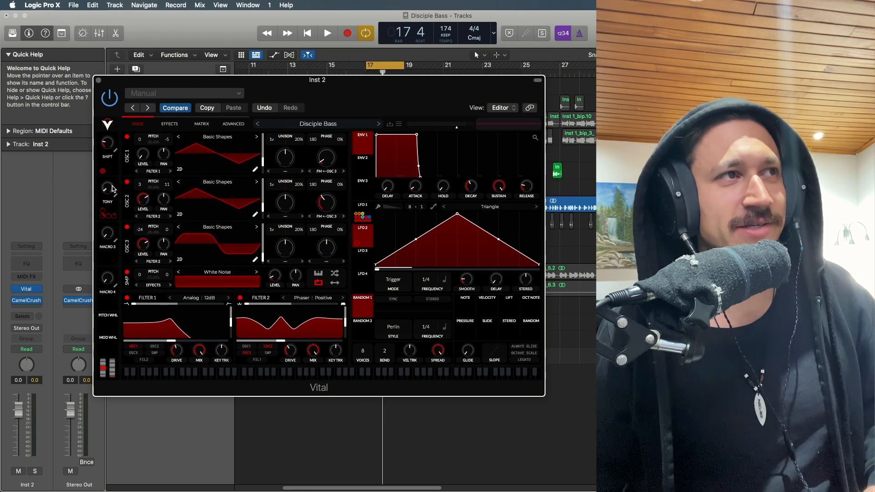
Step: Audition the bass in playback while sweeping the TONY macro up and down, leaving it at a high setting
key("space")
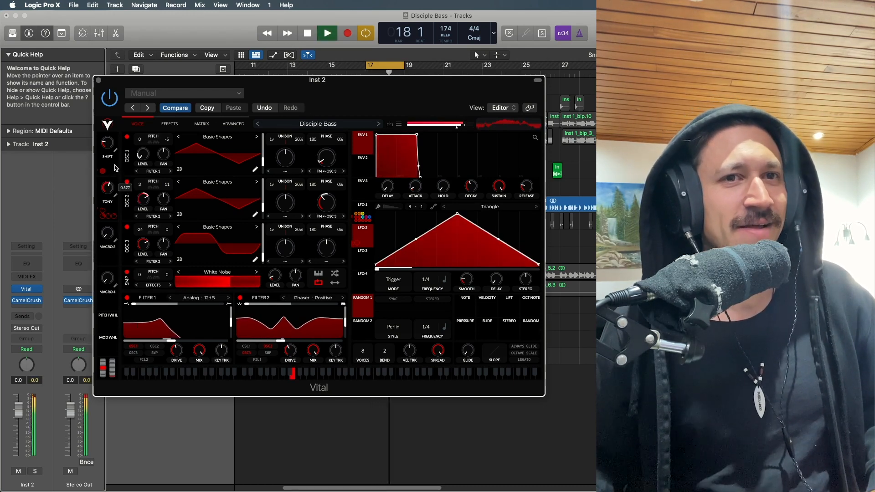
key("space")
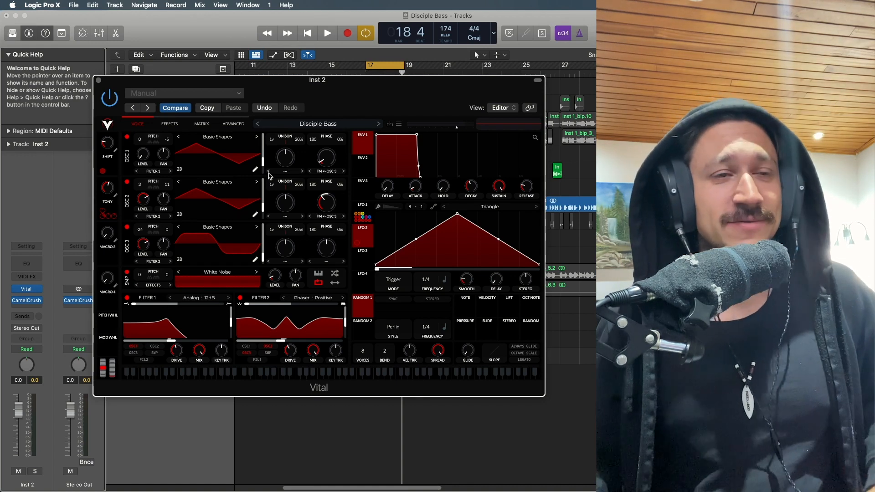
key("space")
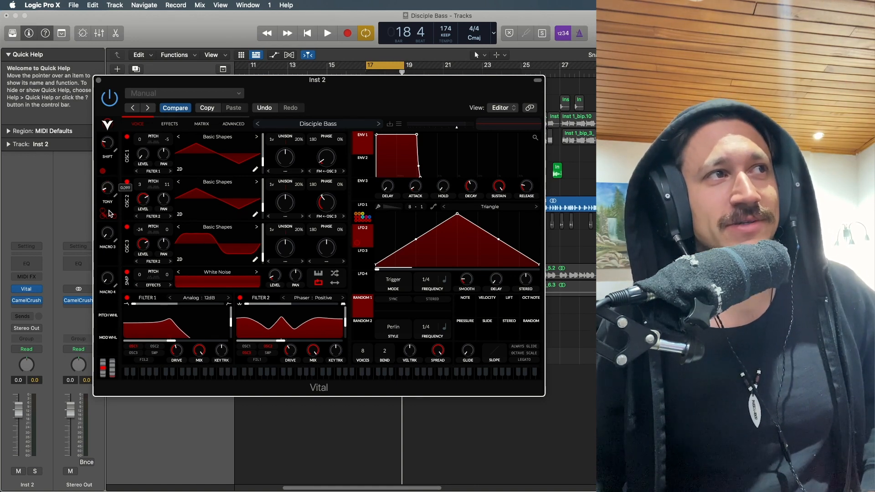
left_click_drag(110, 210, 111, 183)
key("space")
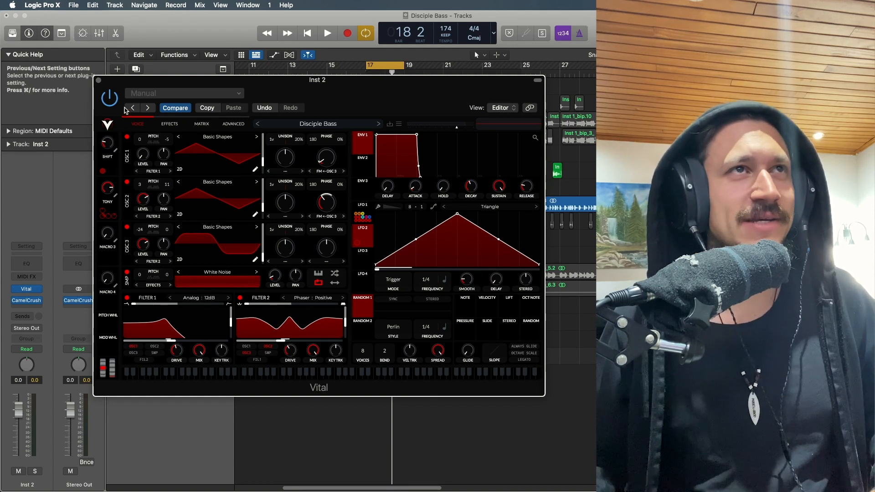
Step: Close the Vital plug-in window and the Musical Typing keyboard to reveal the track arrangement
left_click(98, 81)
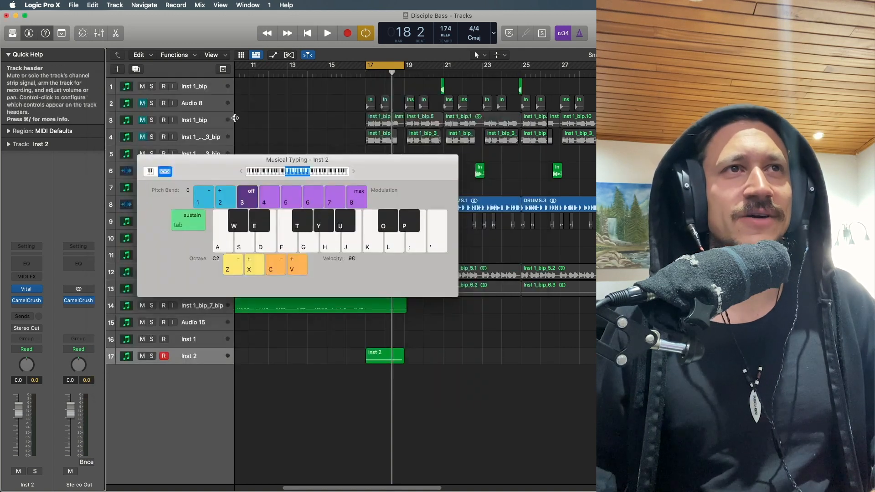
left_click(143, 159)
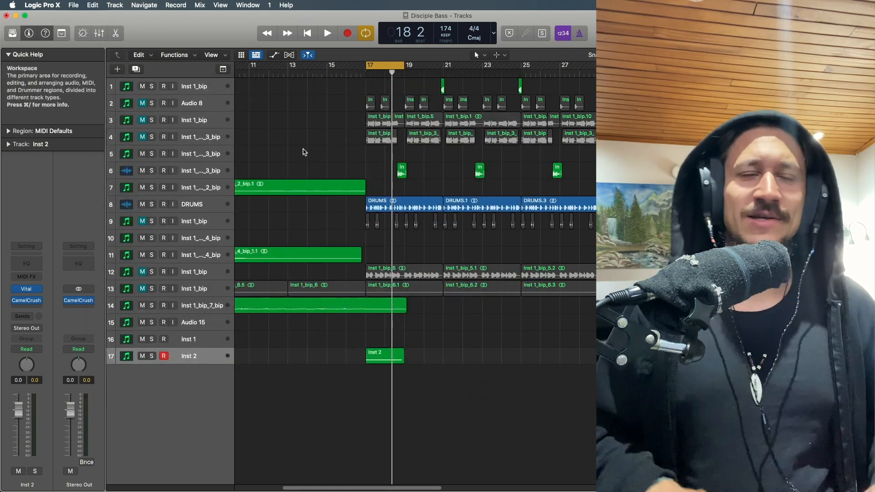
key("super+Left")
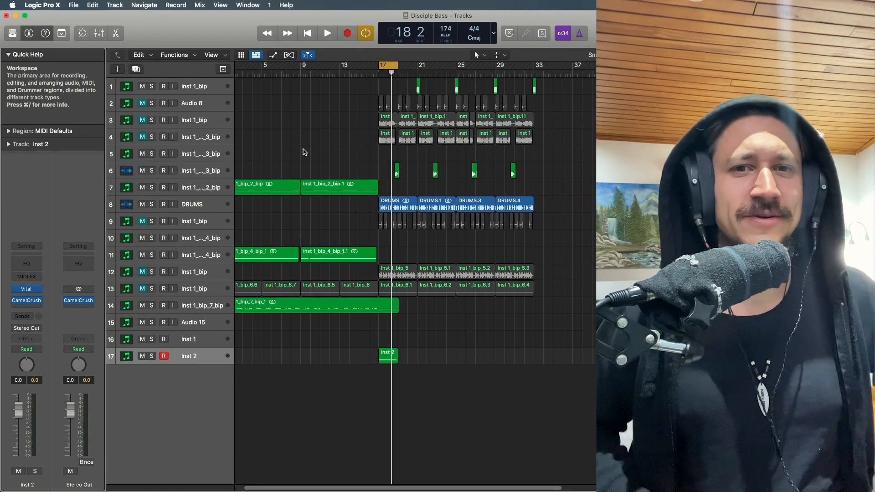